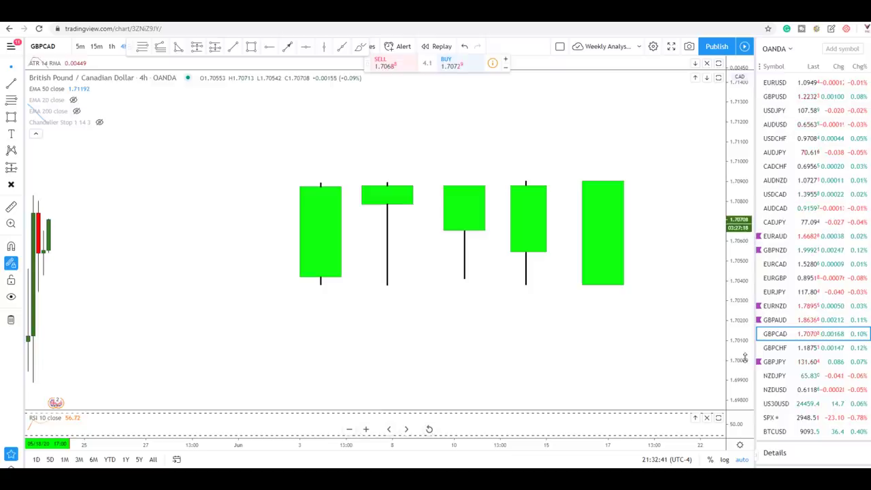
Pan the chart left to the 'Daily Chart Candles' drawing of one green and one red candle
{"action": "mouse_move", "coordinate": [453, 130]}
{"action": "left_mouse_down"}
{"action": "mouse_move", "coordinate": [331, 147]}
{"action": "mouse_move", "coordinate": [276, 298]}
{"action": "mouse_move", "coordinate": [542, 317]}
{"action": "mouse_move", "coordinate": [694, 201]}
{"action": "mouse_move", "coordinate": [449, 134]}
{"action": "mouse_move", "coordinate": [336, 140]}
{"action": "left_mouse_up"}
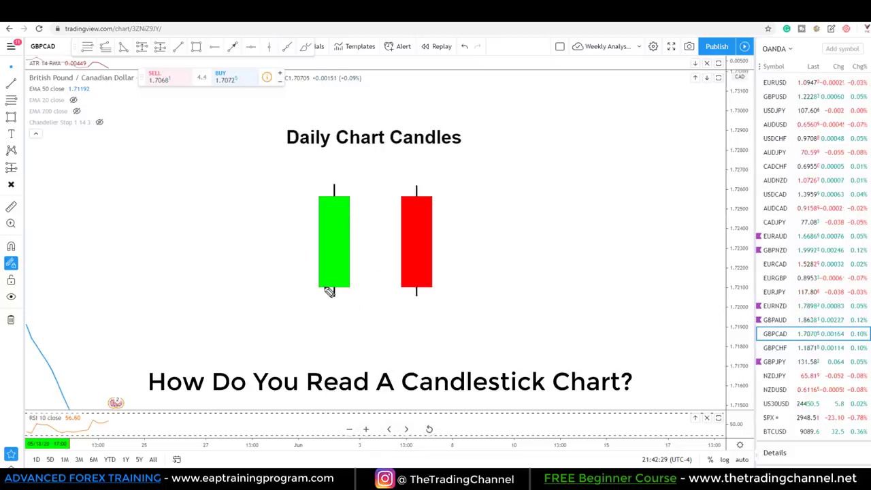
{"action": "mouse_move", "coordinate": [321, 288]}
{"action": "left_mouse_down"}
{"action": "mouse_move", "coordinate": [309, 283]}
{"action": "mouse_move", "coordinate": [298, 291]}
{"action": "left_mouse_up"}
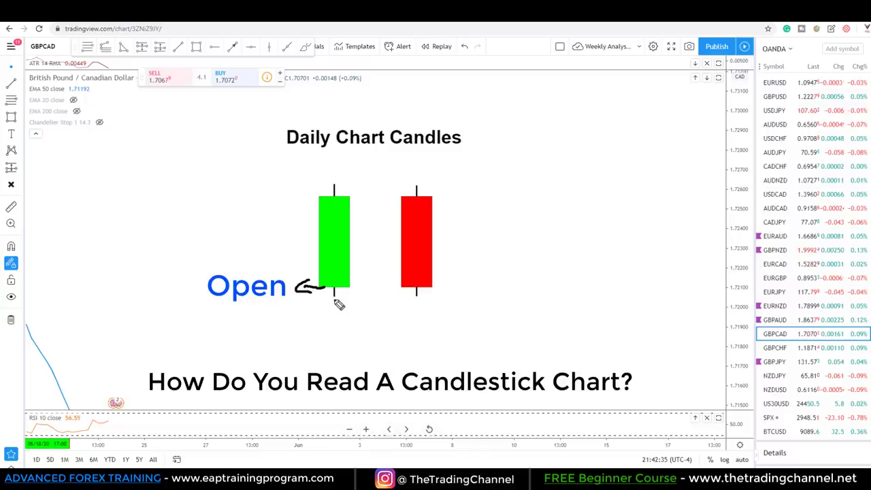
{"action": "mouse_move", "coordinate": [325, 310]}
{"action": "left_mouse_down"}
{"action": "mouse_move", "coordinate": [351, 310]}
{"action": "mouse_move", "coordinate": [334, 296]}
{"action": "left_mouse_up"}
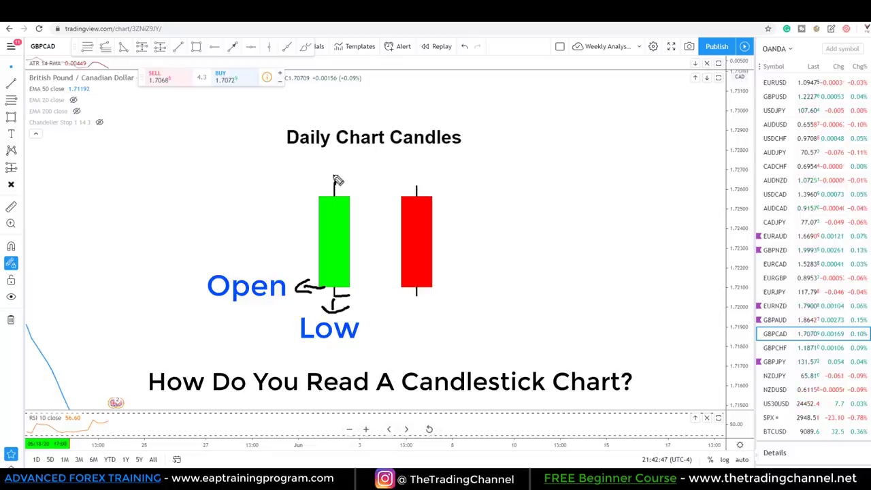
{"action": "left_click_drag", "start_coordinate": [331, 182], "coordinate": [339, 180]}
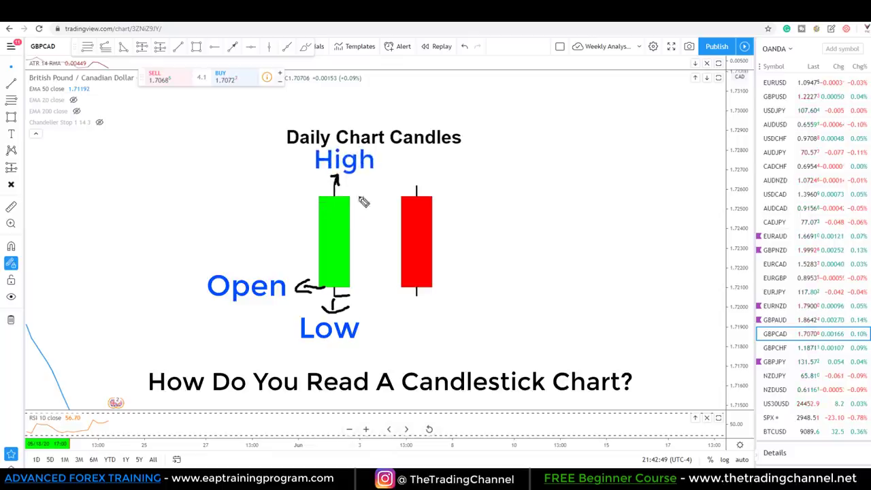
{"action": "mouse_move", "coordinate": [309, 206]}
{"action": "left_mouse_down"}
{"action": "mouse_move", "coordinate": [300, 199]}
{"action": "mouse_move", "coordinate": [307, 205]}
{"action": "left_mouse_up"}
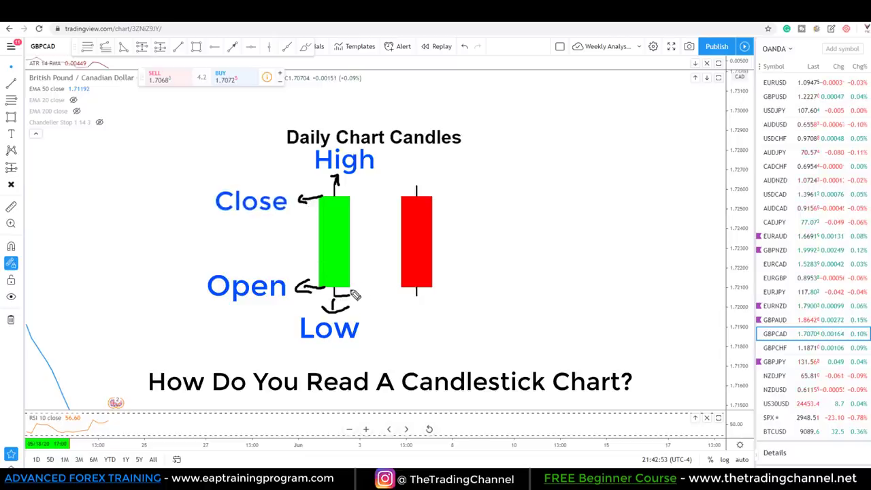
{"action": "left_click_drag", "start_coordinate": [350, 289], "coordinate": [359, 287]}
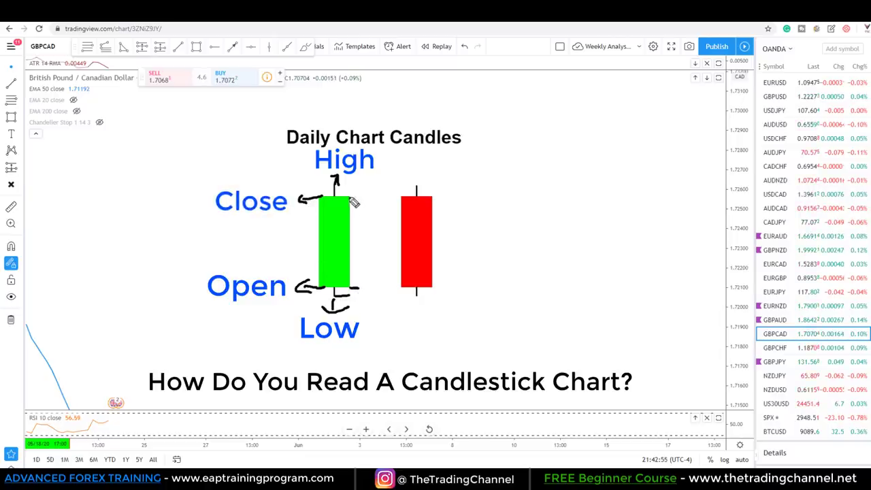
{"action": "left_click_drag", "start_coordinate": [348, 197], "coordinate": [359, 197]}
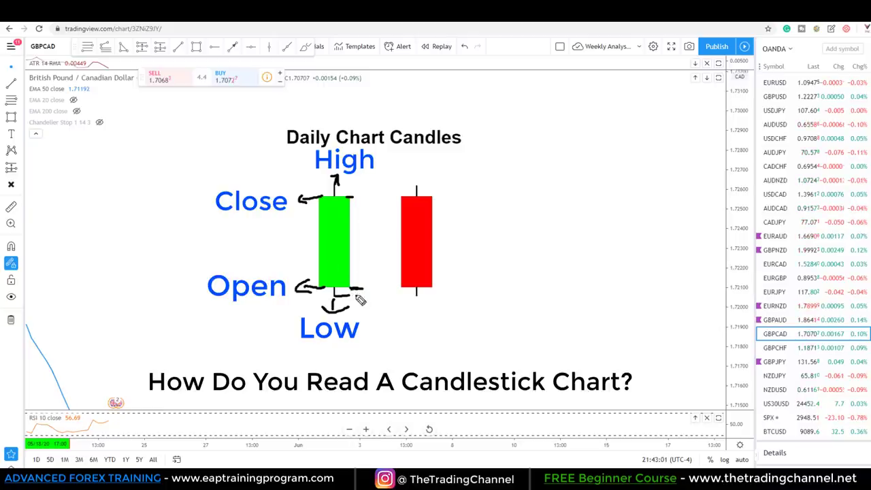
{"action": "key", "text": "e"}
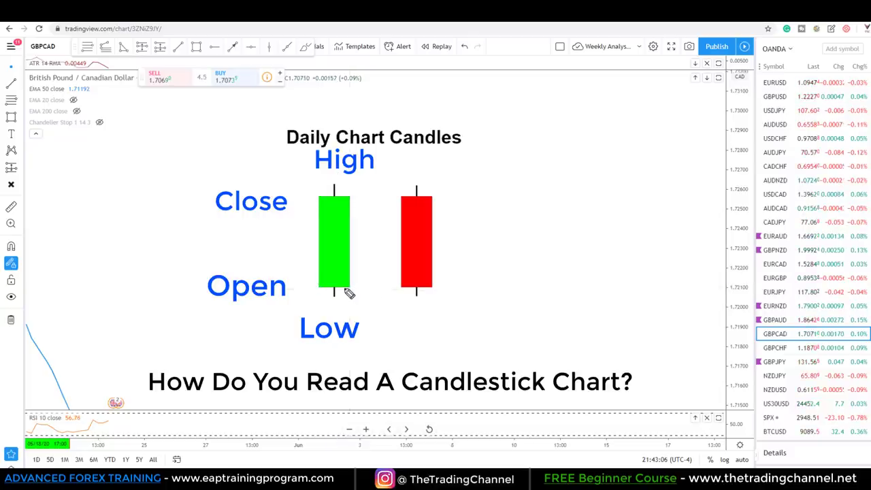
{"action": "mouse_move", "coordinate": [345, 294]}
{"action": "left_mouse_down"}
{"action": "mouse_move", "coordinate": [347, 181]}
{"action": "mouse_move", "coordinate": [324, 198]}
{"action": "mouse_move", "coordinate": [356, 197]}
{"action": "left_mouse_up"}
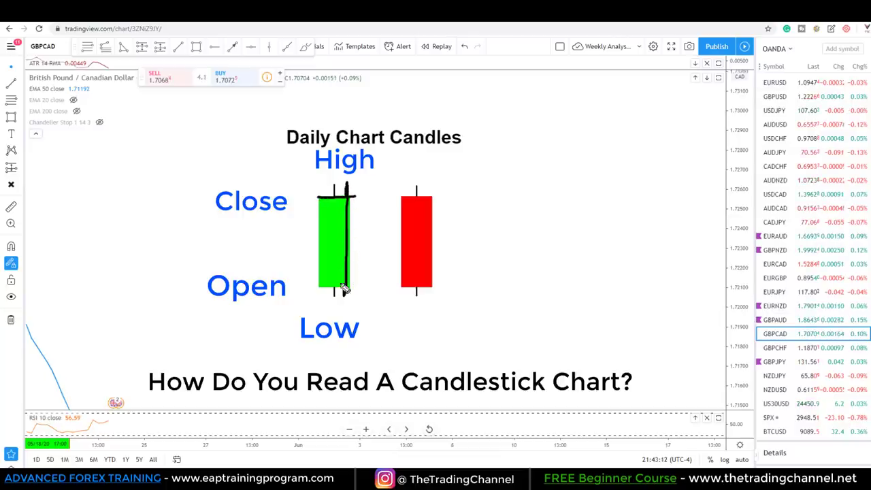
{"action": "left_click_drag", "start_coordinate": [319, 289], "coordinate": [358, 292]}
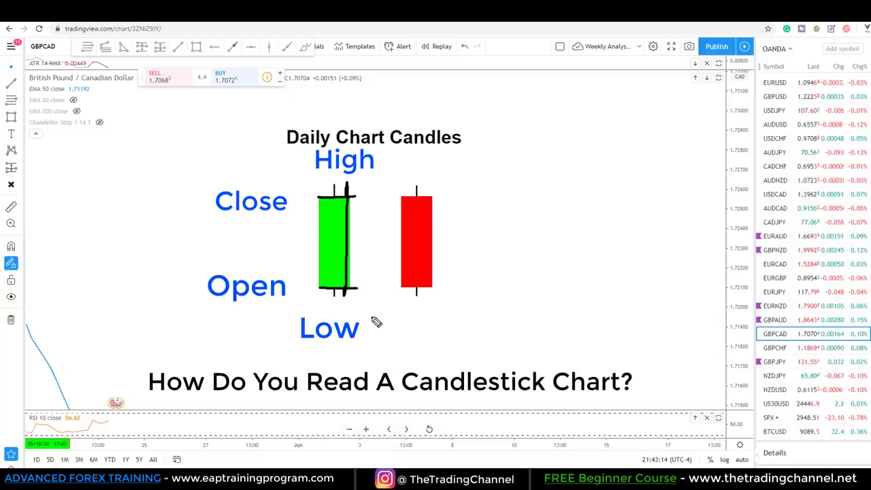
{"action": "key", "text": "Escape"}
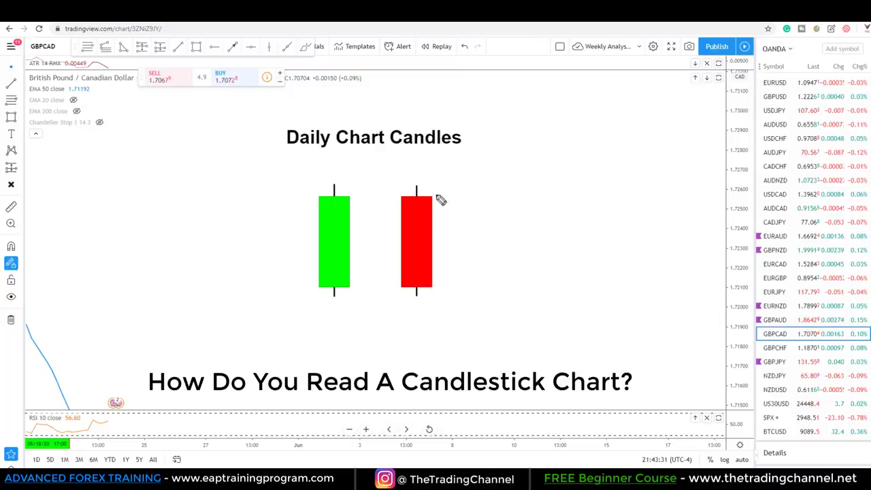
{"action": "mouse_move", "coordinate": [416, 196]}
{"action": "left_mouse_down"}
{"action": "mouse_move", "coordinate": [447, 196]}
{"action": "mouse_move", "coordinate": [439, 203]}
{"action": "left_mouse_up"}
{"action": "left_click_drag", "start_coordinate": [389, 170], "coordinate": [403, 185]}
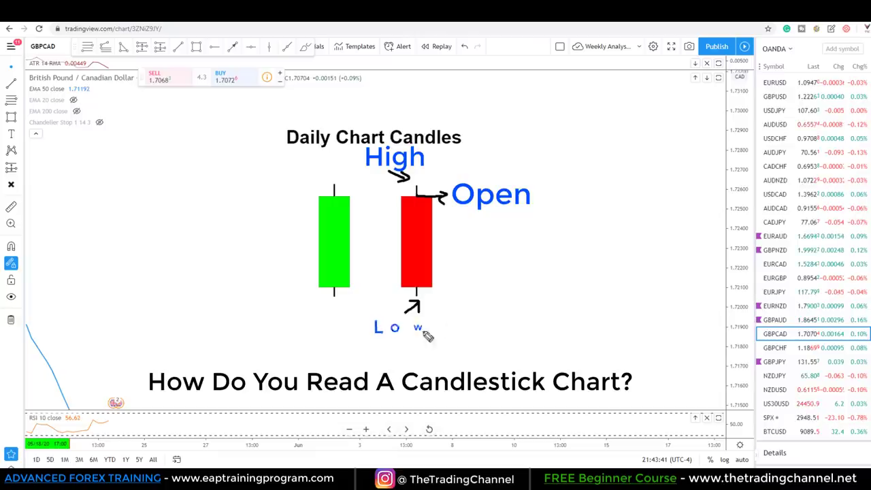
{"action": "left_click_drag", "start_coordinate": [425, 286], "coordinate": [451, 291]}
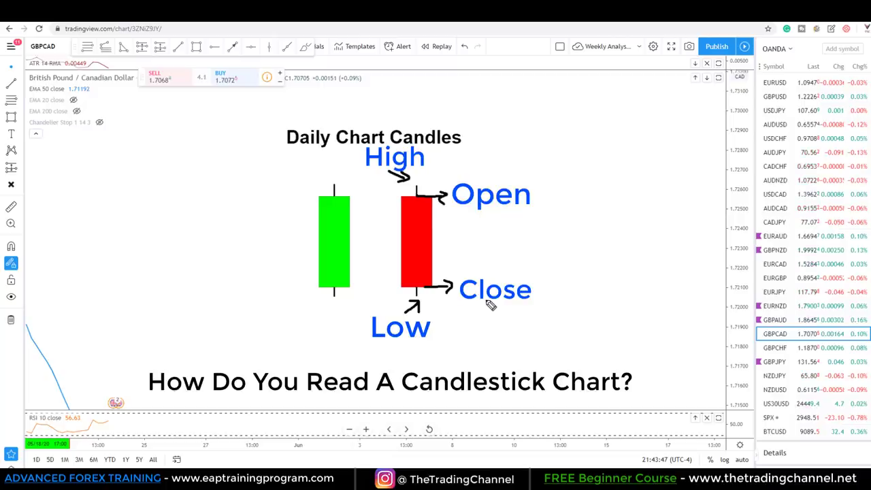
{"action": "mouse_move", "coordinate": [431, 287]}
{"action": "left_mouse_down"}
{"action": "mouse_move", "coordinate": [431, 186]}
{"action": "mouse_move", "coordinate": [431, 289]}
{"action": "left_mouse_up"}
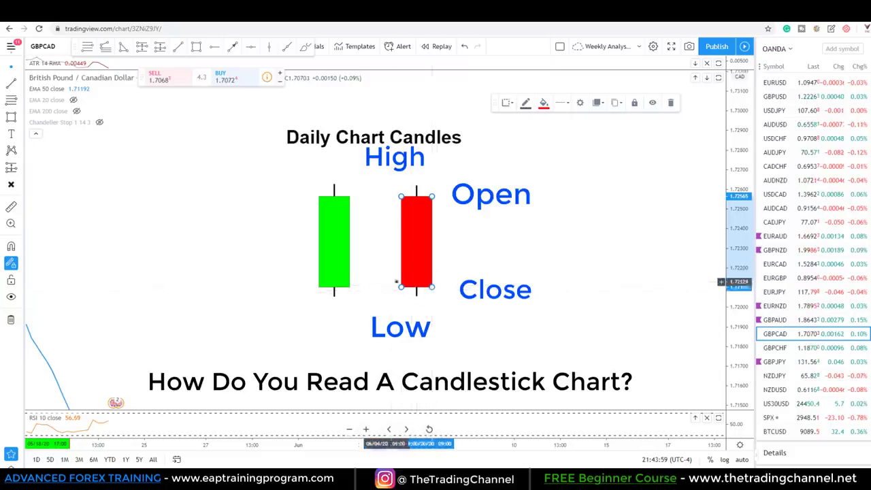
Rename the candle illustration title from 'Daily Chart Candles' to '1hr Chart Candles'
{"action": "left_click", "coordinate": [459, 335]}
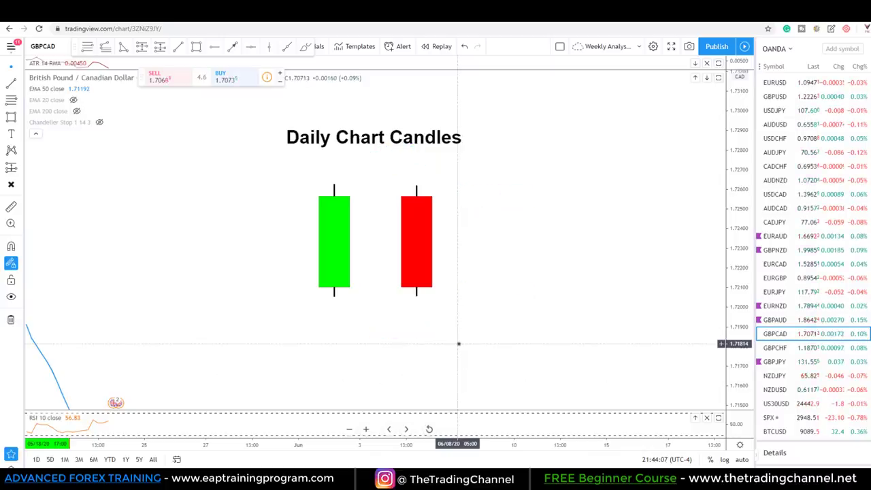
{"action": "left_click", "coordinate": [399, 139]}
{"action": "double_click", "coordinate": [346, 150]}
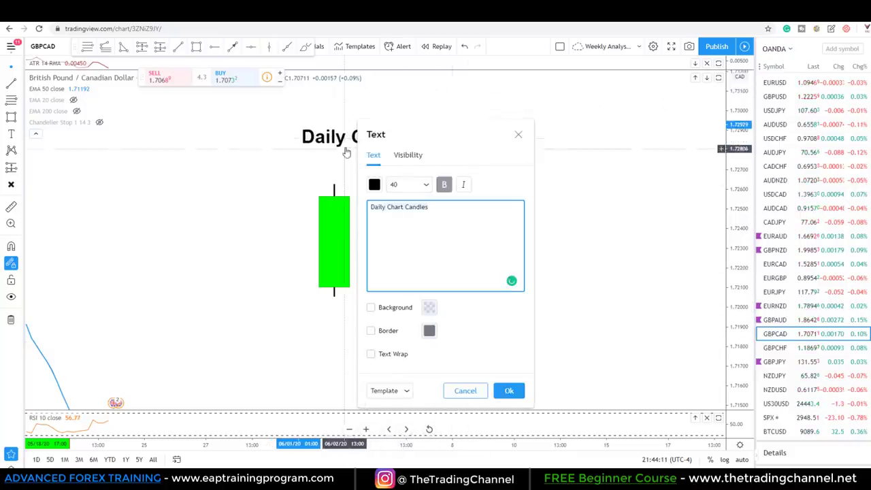
{"action": "left_click", "coordinate": [385, 207]}
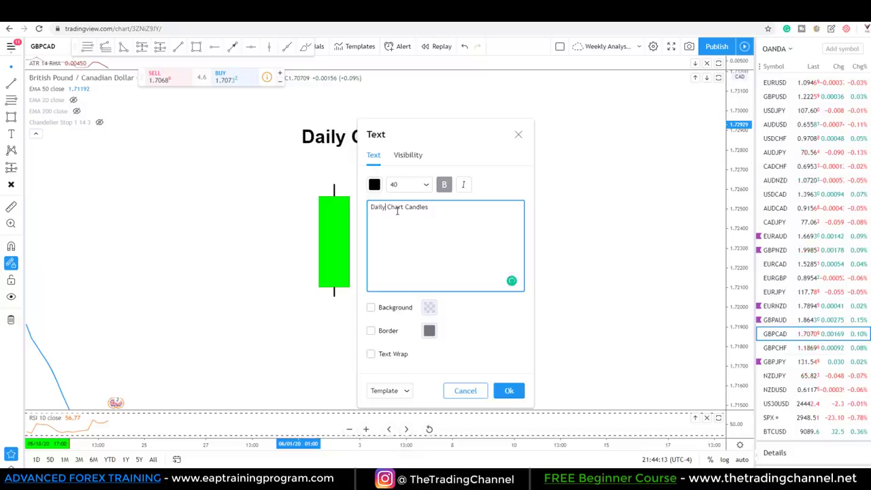
{"action": "key", "text": "BackSpace"}
{"action": "key", "text": "BackSpace"}
{"action": "key", "text": "BackSpace"}
{"action": "key", "text": "BackSpace"}
{"action": "key", "text": "BackSpace"}
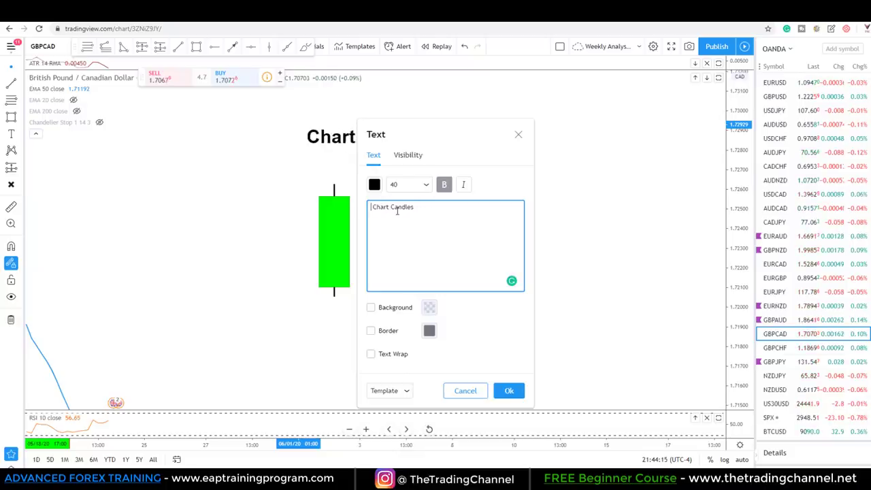
{"action": "type", "text": "1hr"}
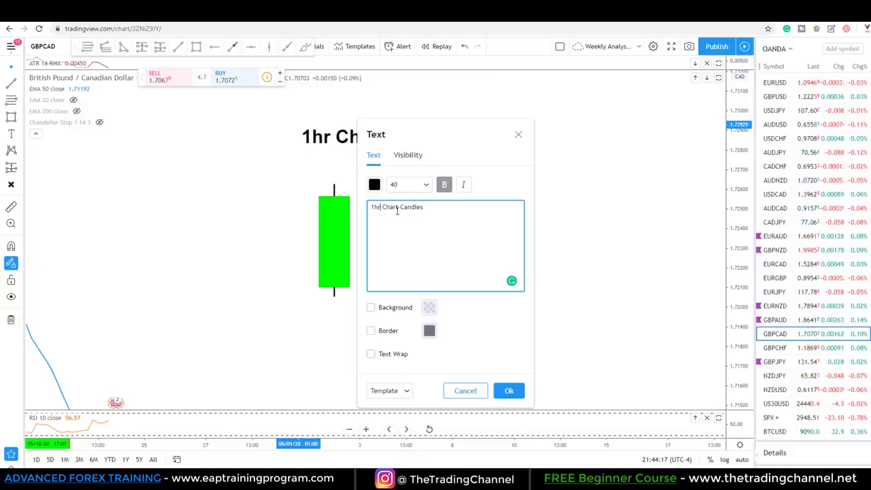
{"action": "left_click", "coordinate": [511, 391]}
Pan the chart to the row of five green candles
{"action": "left_click", "coordinate": [550, 215]}
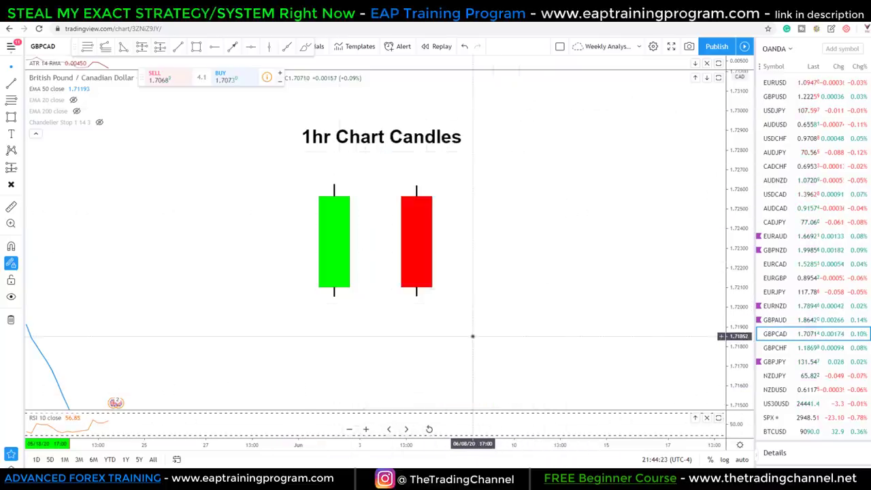
{"action": "mouse_move", "coordinate": [474, 324]}
{"action": "left_mouse_down"}
{"action": "mouse_move", "coordinate": [451, 229]}
{"action": "mouse_move", "coordinate": [390, 179]}
{"action": "left_mouse_up"}
{"action": "left_click_drag", "start_coordinate": [440, 420], "coordinate": [439, 332]}
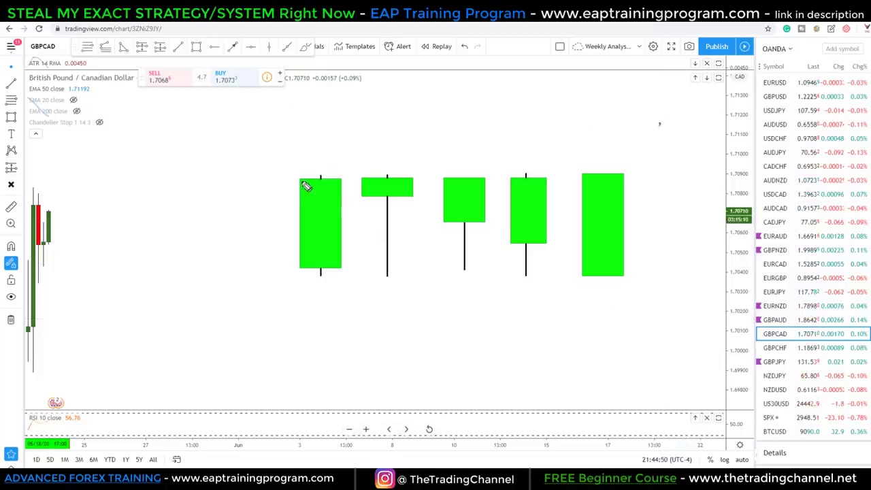
Brush marks at the tops of the second to fifth candles, with a tick above the fifth
{"action": "left_click_drag", "start_coordinate": [349, 180], "coordinate": [365, 181]}
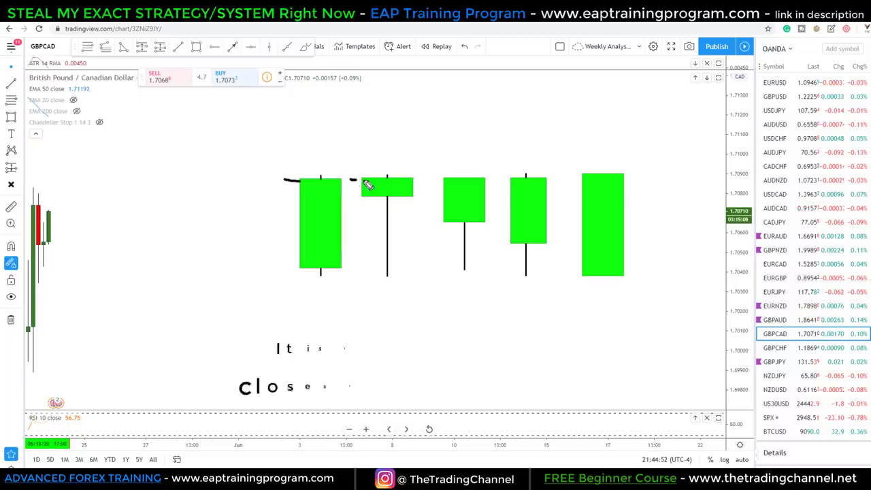
{"action": "left_click_drag", "start_coordinate": [432, 180], "coordinate": [446, 180]}
{"action": "left_click_drag", "start_coordinate": [503, 179], "coordinate": [513, 179]}
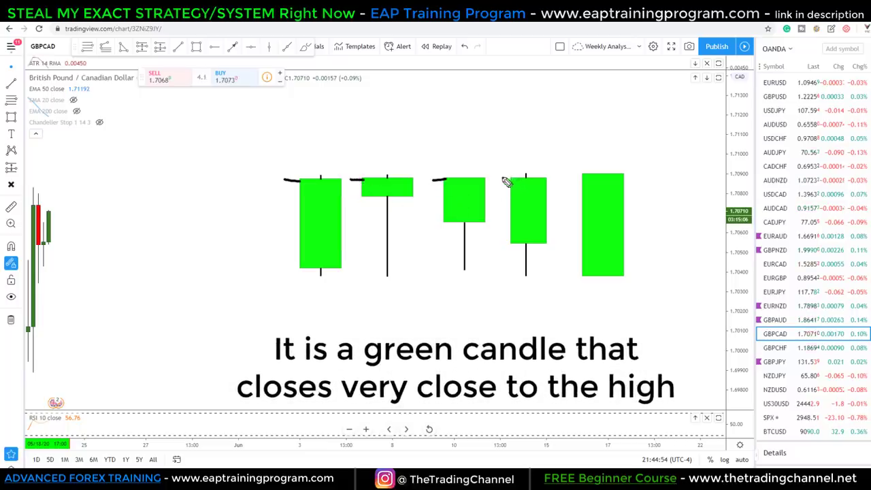
{"action": "left_click_drag", "start_coordinate": [566, 175], "coordinate": [582, 174]}
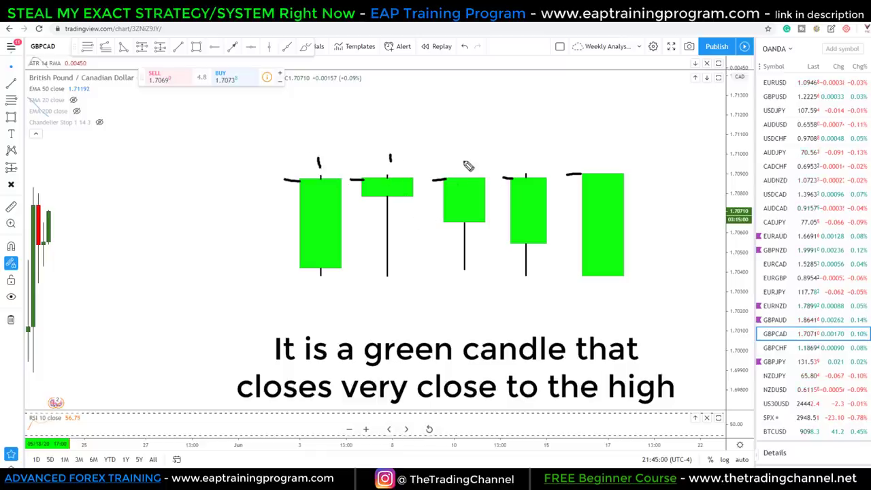
{"action": "left_click_drag", "start_coordinate": [590, 156], "coordinate": [598, 166]}
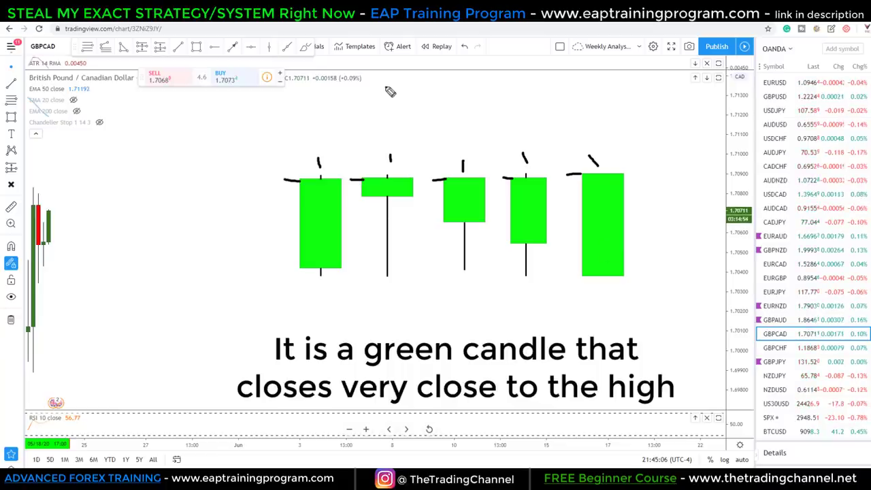
Handwrite 'Daily', mark the first candle's close and draw an upward arrow, then erase all marks
{"action": "mouse_move", "coordinate": [387, 86]}
{"action": "left_mouse_down"}
{"action": "mouse_move", "coordinate": [385, 114]}
{"action": "mouse_move", "coordinate": [435, 109]}
{"action": "mouse_move", "coordinate": [444, 99]}
{"action": "left_mouse_up"}
{"action": "left_click", "coordinate": [424, 92]}
{"action": "left_click_drag", "start_coordinate": [451, 84], "coordinate": [442, 114]}
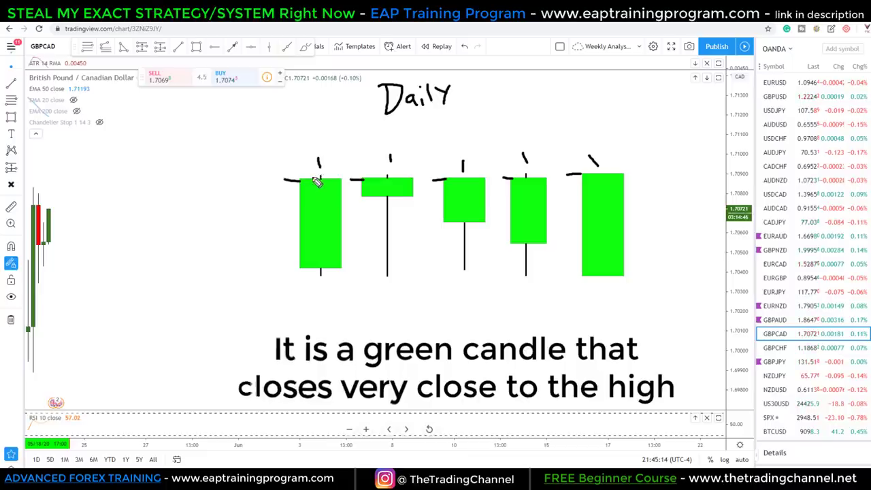
{"action": "left_click_drag", "start_coordinate": [317, 176], "coordinate": [330, 176]}
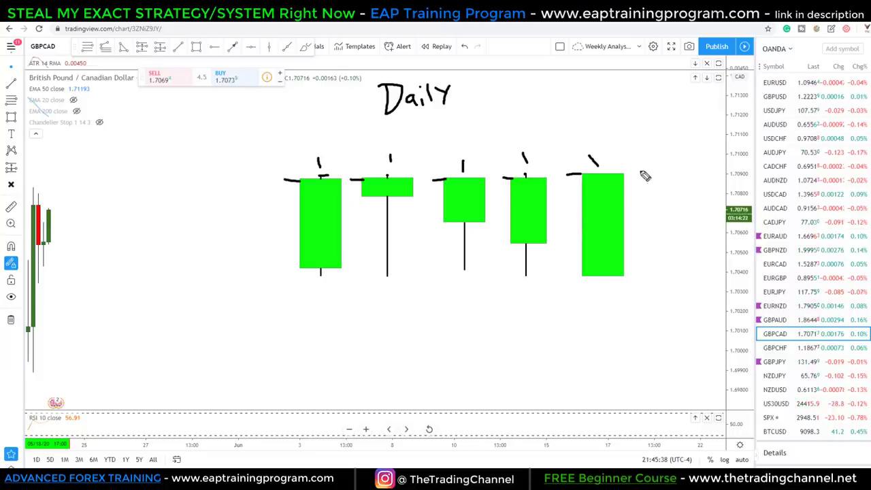
{"action": "mouse_move", "coordinate": [630, 171]}
{"action": "left_mouse_down"}
{"action": "mouse_move", "coordinate": [659, 112]}
{"action": "mouse_move", "coordinate": [663, 143]}
{"action": "left_mouse_up"}
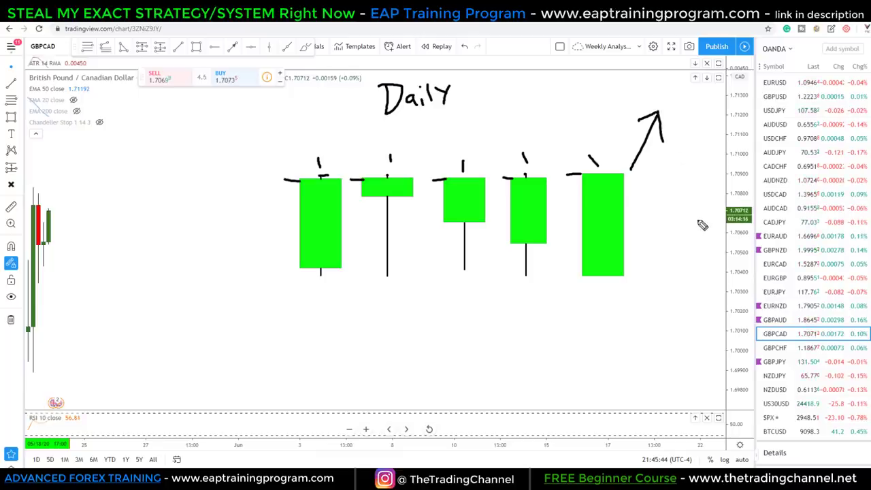
{"action": "mouse_move", "coordinate": [538, 76]}
{"action": "left_mouse_down"}
{"action": "mouse_move", "coordinate": [530, 102]}
{"action": "mouse_move", "coordinate": [537, 85]}
{"action": "mouse_move", "coordinate": [571, 104]}
{"action": "left_mouse_up"}
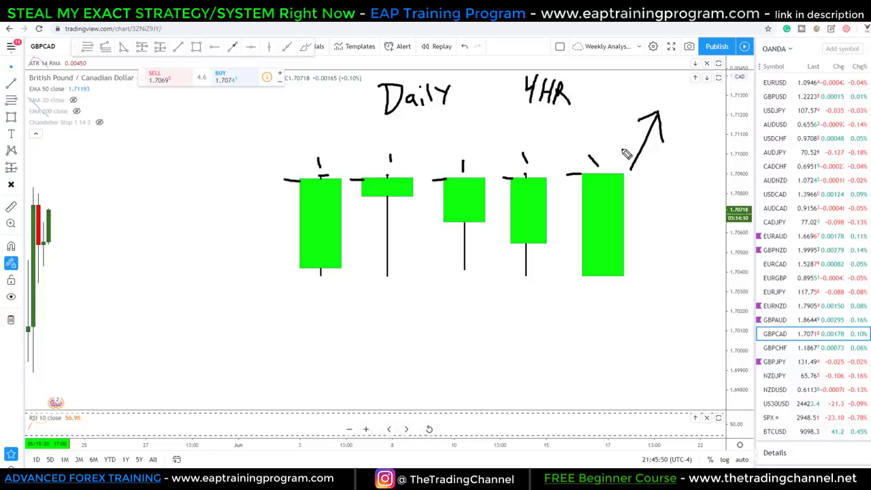
{"action": "key", "text": "Delete"}
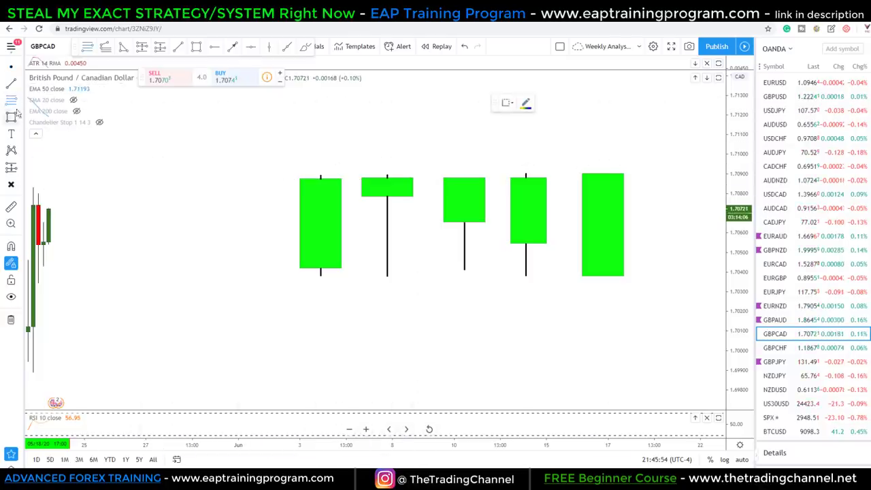
Draw a Fibonacci retracement over the first green candle and change its 0.5 level to 0.05
{"action": "left_click", "coordinate": [279, 276]}
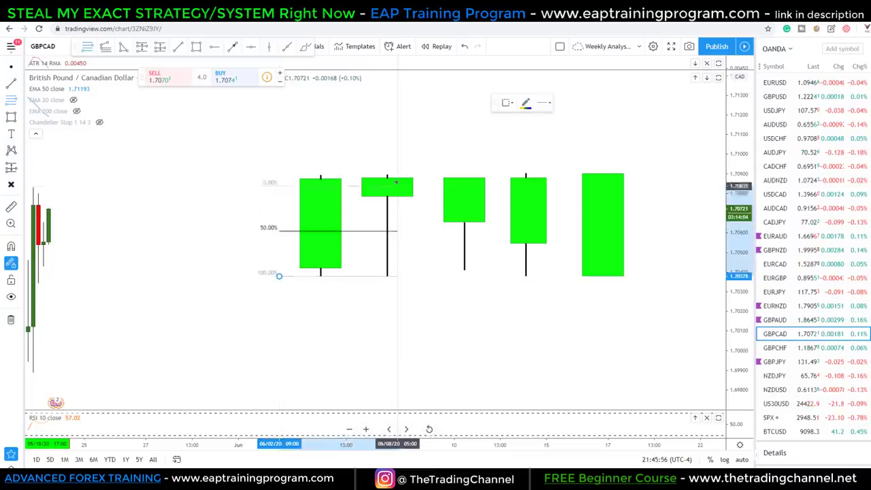
{"action": "left_click", "coordinate": [397, 175]}
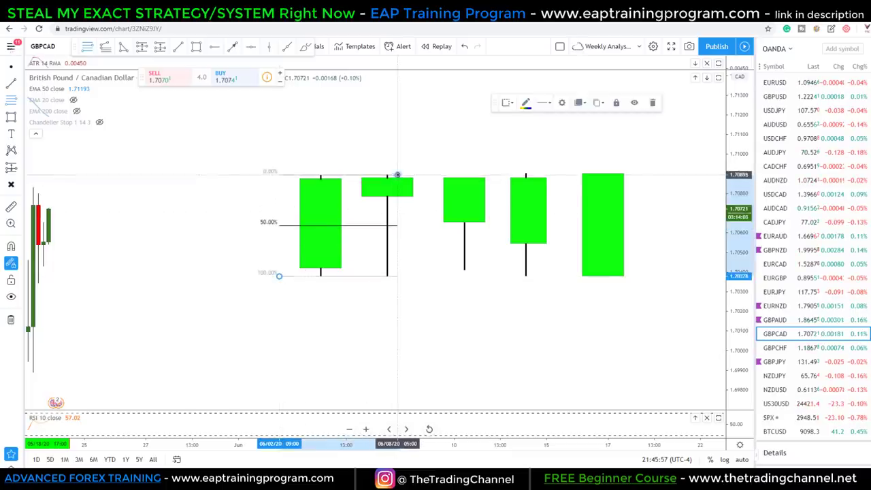
{"action": "double_click", "coordinate": [353, 177]}
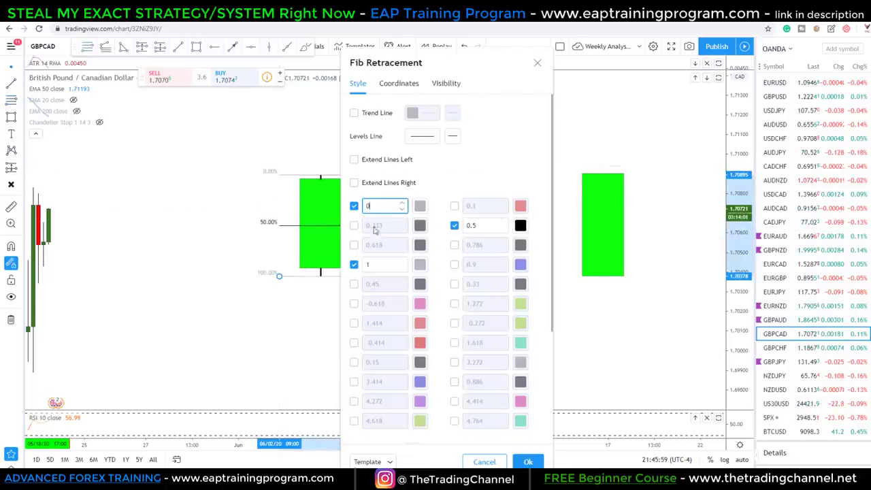
{"action": "left_click", "coordinate": [472, 225]}
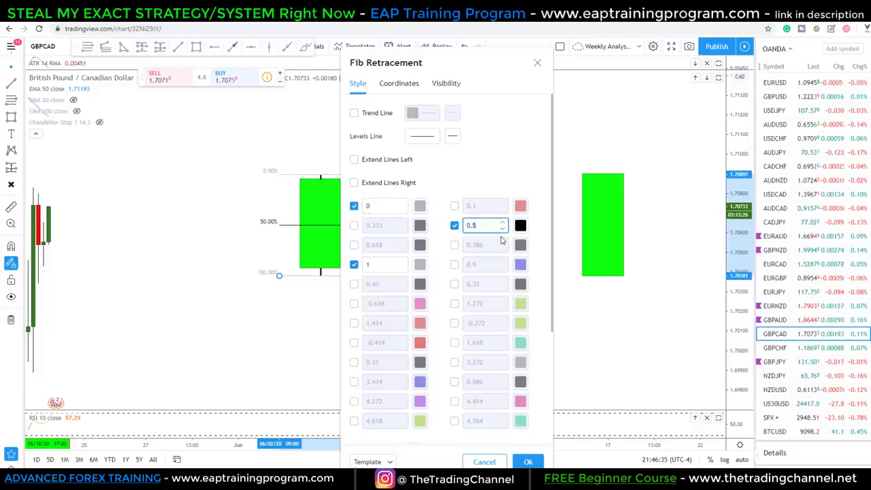
{"action": "key", "text": "Return"}
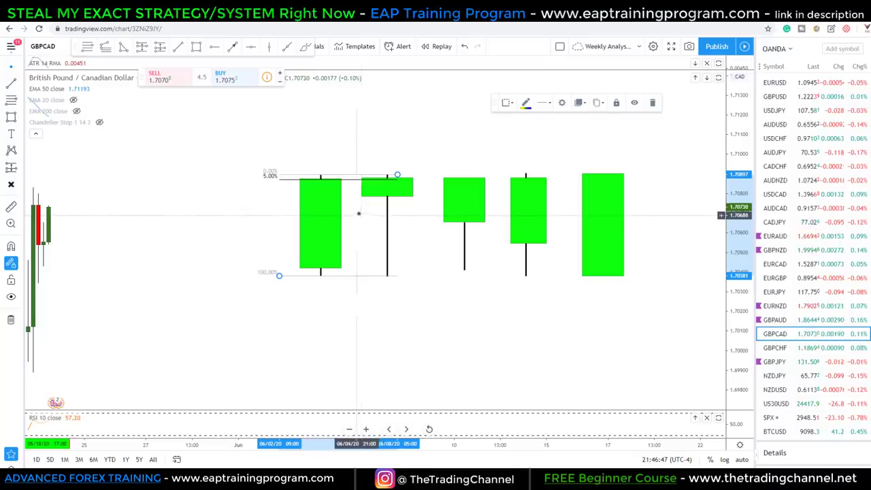
Remove that retracement and anchor a new one at the second candle's low
{"action": "right_click", "coordinate": [349, 180]}
{"action": "left_click", "coordinate": [377, 308]}
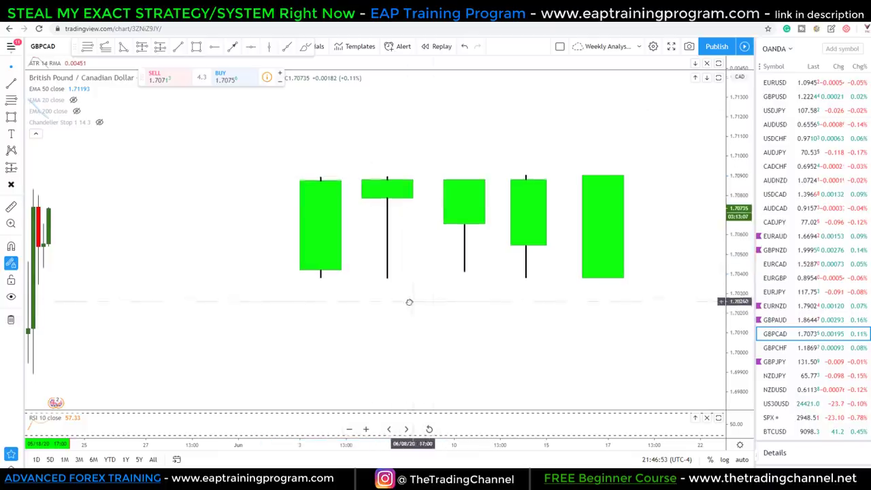
{"action": "left_click", "coordinate": [88, 48]}
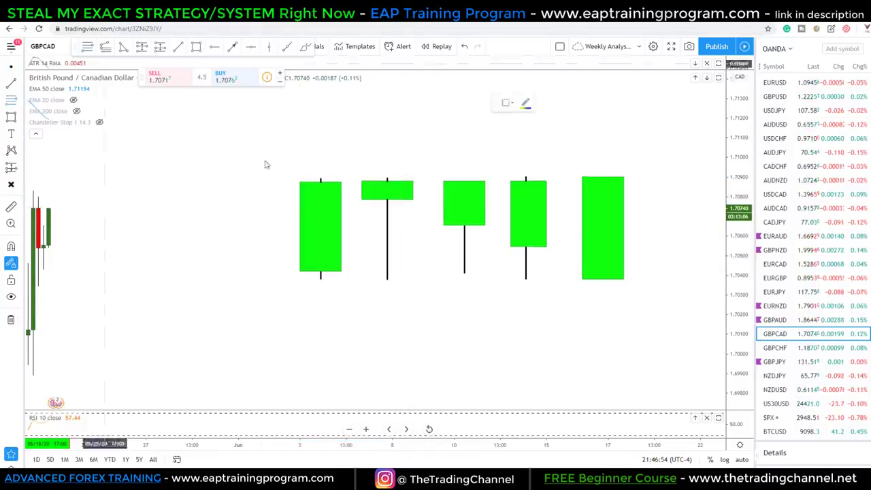
{"action": "left_click", "coordinate": [366, 279]}
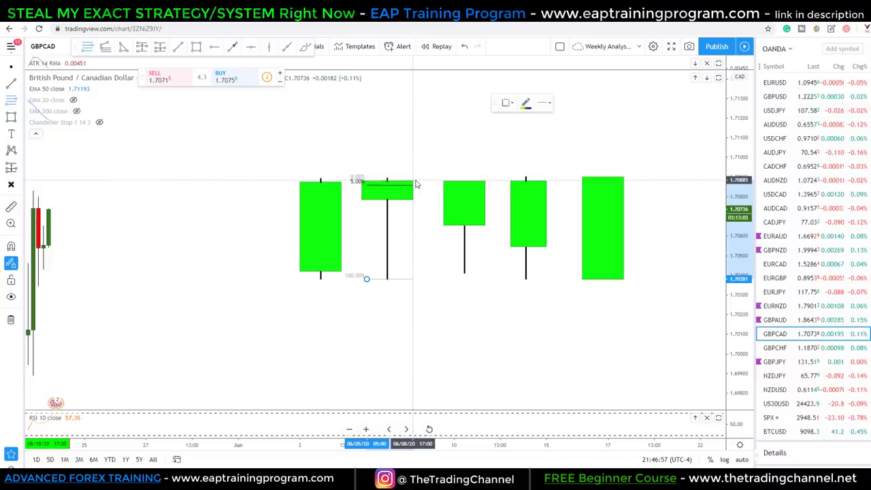
Cancel the half-drawn retracement, brush an arrow and the 'MAX 4 HR' note, then clear them
{"action": "key", "text": "Escape"}
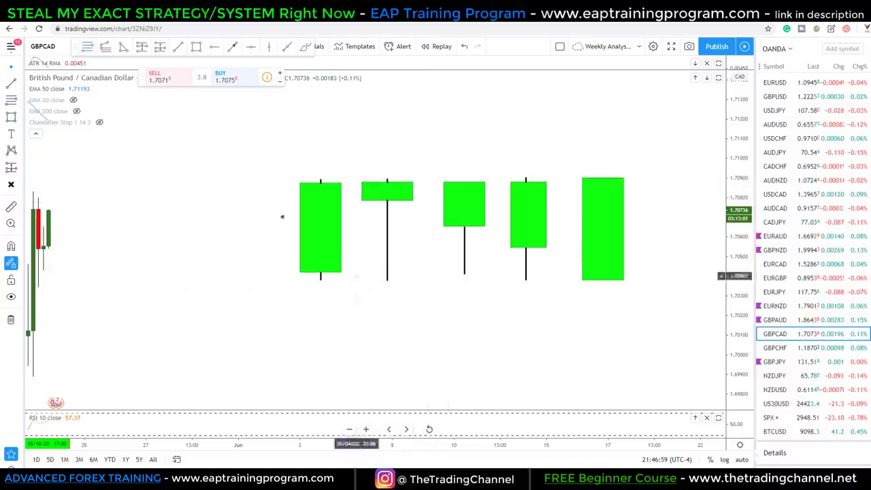
{"action": "left_click", "coordinate": [87, 46]}
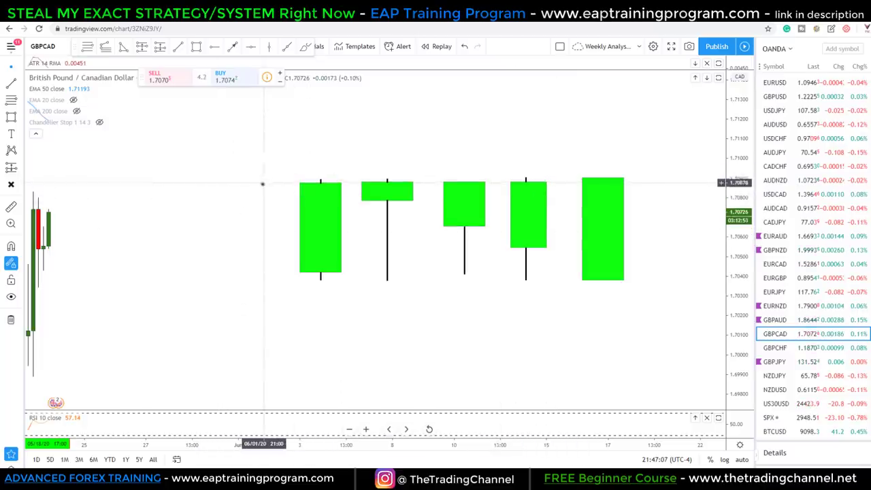
{"action": "mouse_move", "coordinate": [320, 165]}
{"action": "left_mouse_down"}
{"action": "mouse_move", "coordinate": [320, 176]}
{"action": "mouse_move", "coordinate": [319, 157]}
{"action": "left_mouse_up"}
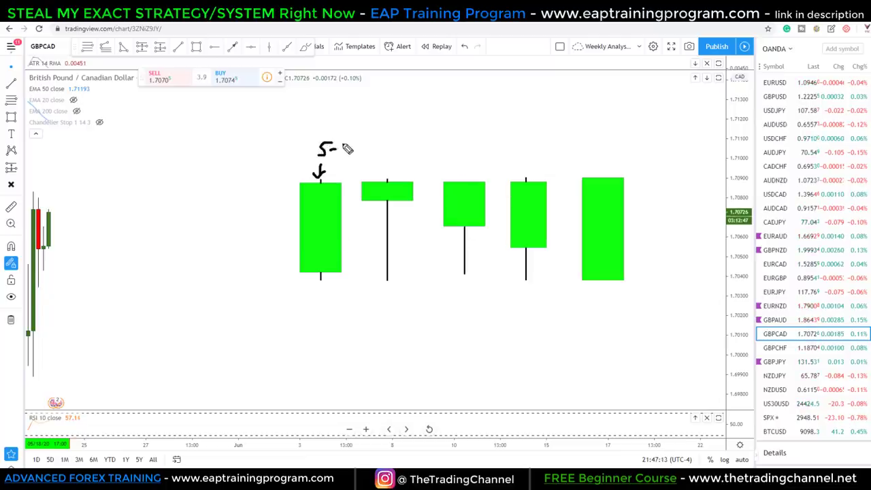
{"action": "mouse_move", "coordinate": [325, 134]}
{"action": "left_mouse_down"}
{"action": "mouse_move", "coordinate": [362, 138]}
{"action": "mouse_move", "coordinate": [382, 156]}
{"action": "mouse_move", "coordinate": [429, 156]}
{"action": "left_mouse_up"}
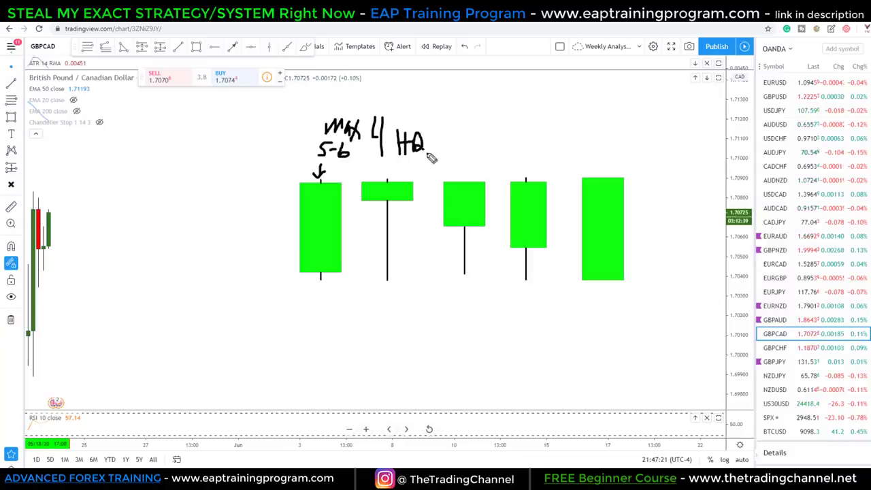
{"action": "key", "text": "Escape"}
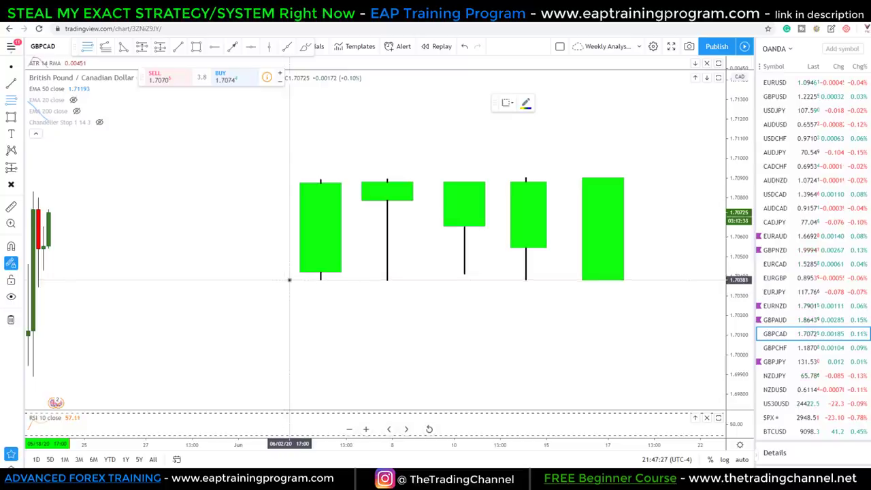
{"action": "left_click", "coordinate": [290, 280]}
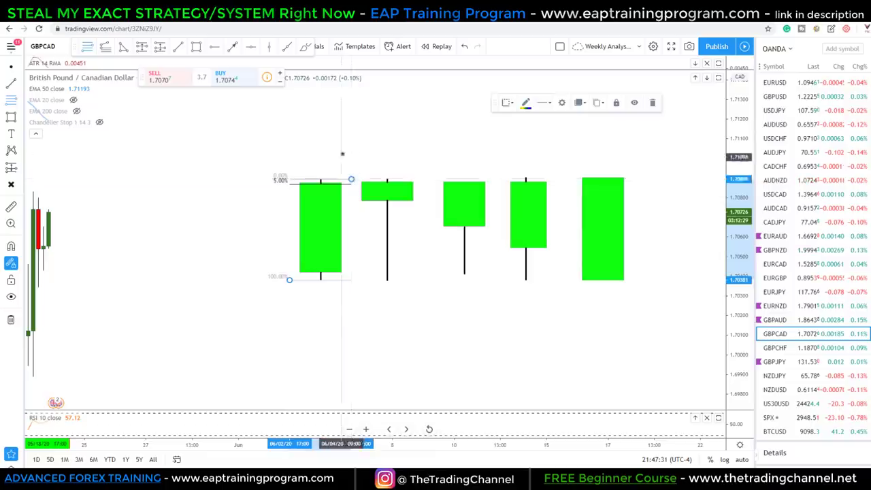
{"action": "left_click", "coordinate": [351, 177]}
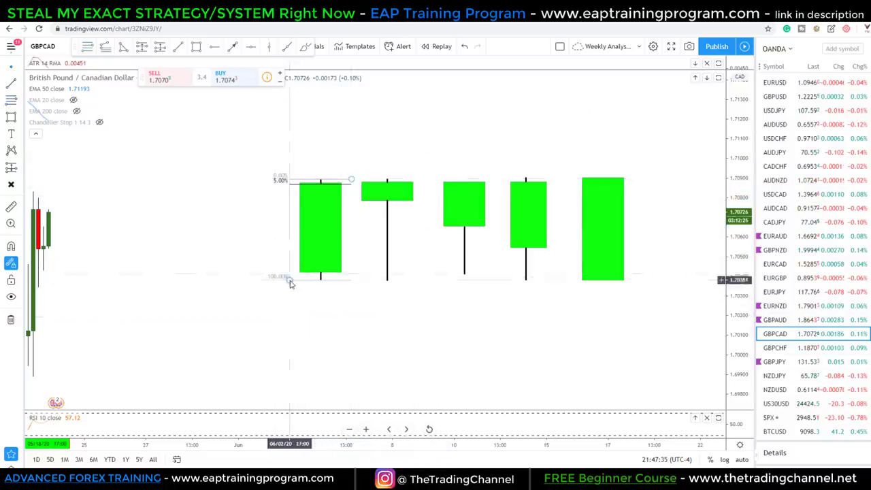
{"action": "right_click", "coordinate": [284, 185]}
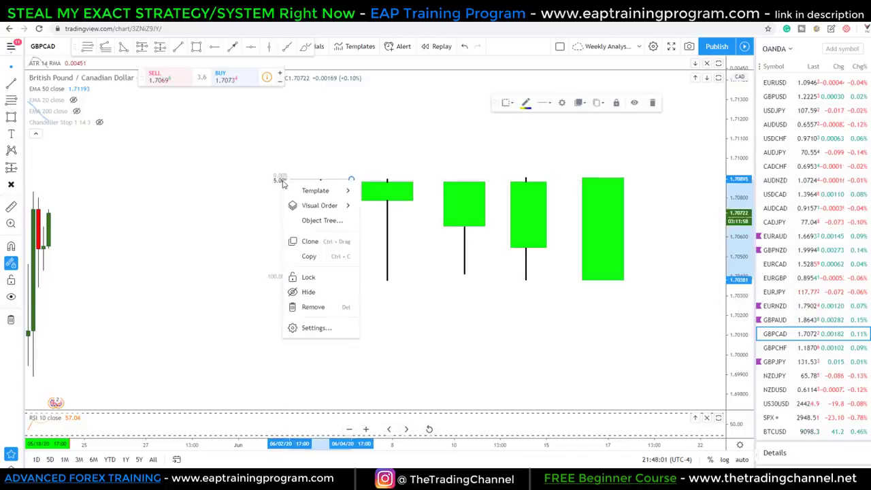
{"action": "left_click", "coordinate": [313, 306]}
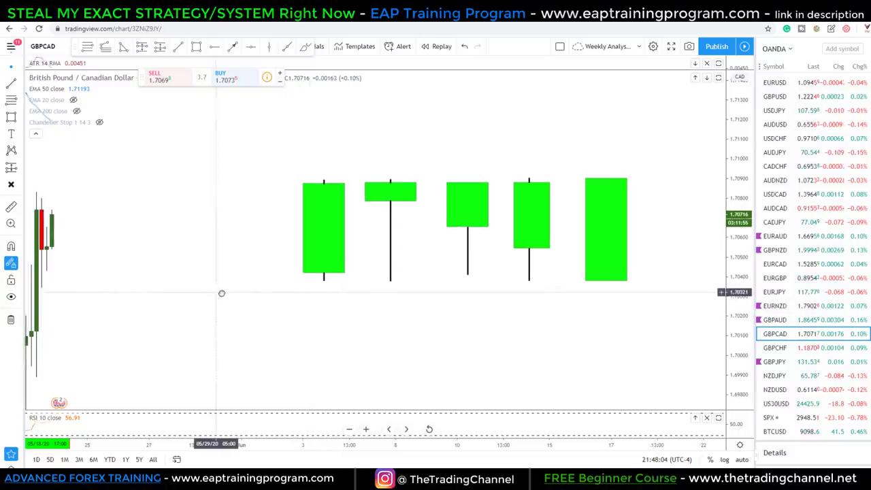
{"action": "left_click_drag", "start_coordinate": [220, 292], "coordinate": [346, 287]}
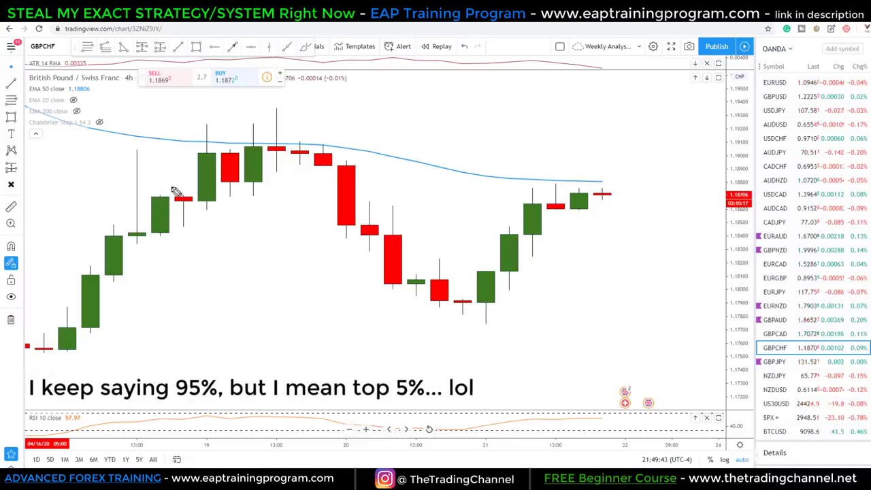
Circle the pre-rally green candle, the two small red top candles and the bottom green candle, adding an upward arrow
{"action": "mouse_move", "coordinate": [164, 187]}
{"action": "left_mouse_down"}
{"action": "mouse_move", "coordinate": [139, 215]}
{"action": "mouse_move", "coordinate": [162, 253]}
{"action": "mouse_move", "coordinate": [181, 192]}
{"action": "mouse_move", "coordinate": [158, 181]}
{"action": "mouse_move", "coordinate": [189, 136]}
{"action": "mouse_move", "coordinate": [196, 161]}
{"action": "left_mouse_up"}
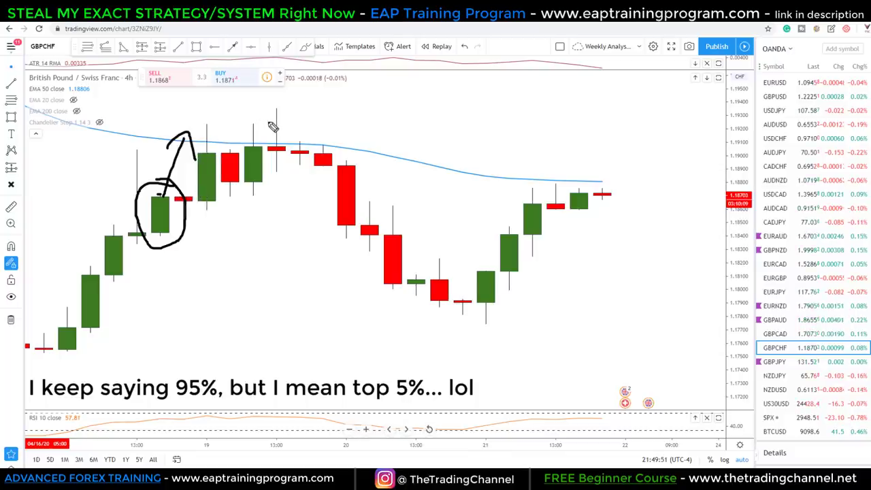
{"action": "mouse_move", "coordinate": [329, 127]}
{"action": "left_mouse_down"}
{"action": "mouse_move", "coordinate": [292, 145]}
{"action": "mouse_move", "coordinate": [343, 139]}
{"action": "mouse_move", "coordinate": [340, 148]}
{"action": "left_mouse_up"}
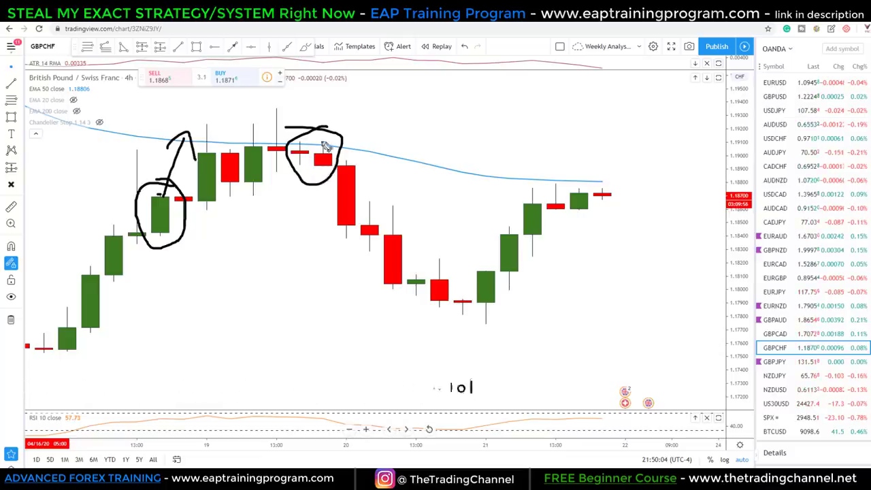
{"action": "mouse_move", "coordinate": [323, 110]}
{"action": "left_mouse_down"}
{"action": "mouse_move", "coordinate": [322, 133]}
{"action": "mouse_move", "coordinate": [334, 120]}
{"action": "left_mouse_up"}
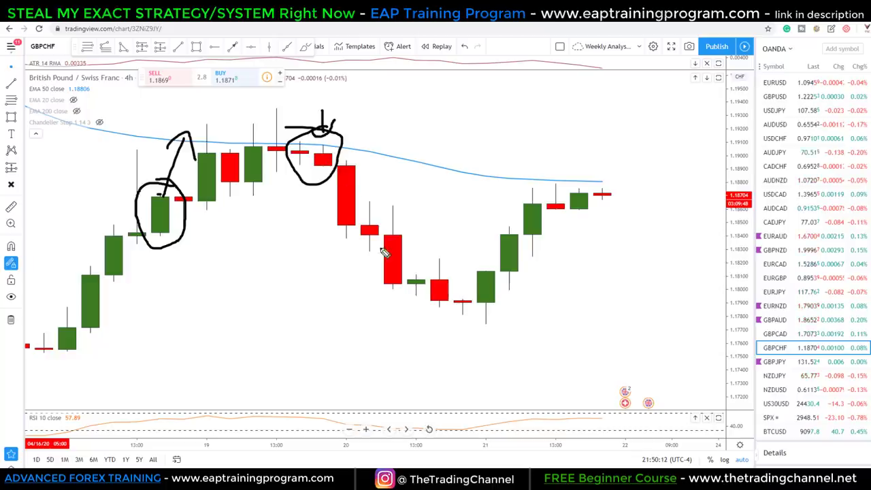
{"action": "mouse_move", "coordinate": [502, 266]}
{"action": "left_mouse_down"}
{"action": "mouse_move", "coordinate": [477, 267]}
{"action": "mouse_move", "coordinate": [496, 328]}
{"action": "mouse_move", "coordinate": [509, 276]}
{"action": "mouse_move", "coordinate": [487, 274]}
{"action": "left_mouse_up"}
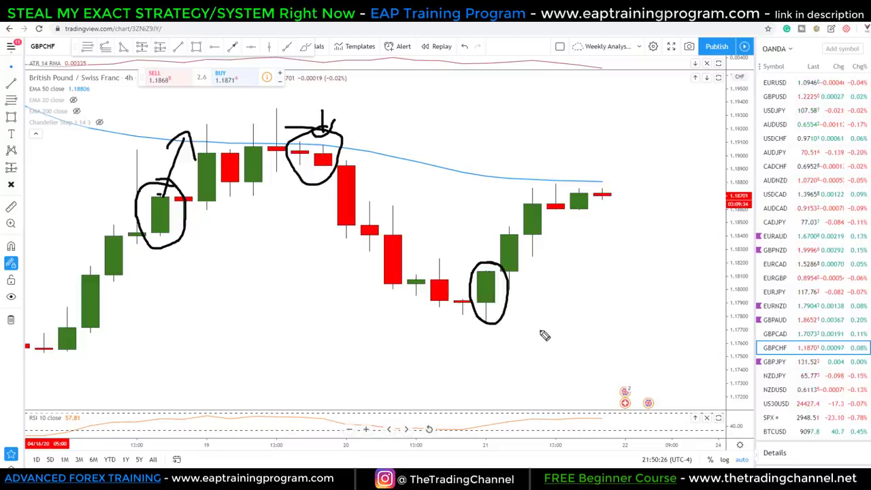
{"action": "mouse_move", "coordinate": [488, 271]}
{"action": "left_mouse_down"}
{"action": "mouse_move", "coordinate": [492, 225]}
{"action": "mouse_move", "coordinate": [482, 223]}
{"action": "mouse_move", "coordinate": [495, 225]}
{"action": "left_mouse_up"}
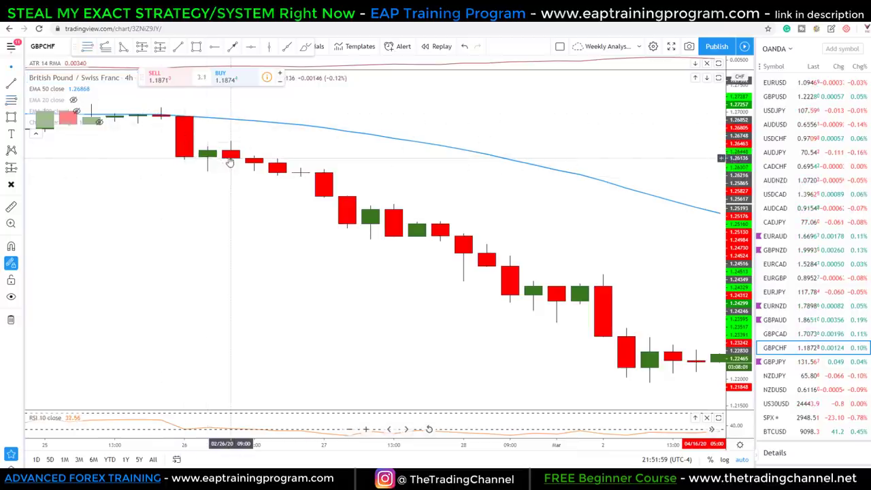
Circle five large red candles along the GBPCHF selloff, each with a downward arrow
{"action": "mouse_move", "coordinate": [216, 114]}
{"action": "left_mouse_down"}
{"action": "mouse_move", "coordinate": [161, 131]}
{"action": "mouse_move", "coordinate": [208, 115]}
{"action": "left_mouse_up"}
{"action": "mouse_move", "coordinate": [176, 161]}
{"action": "left_mouse_down"}
{"action": "mouse_move", "coordinate": [204, 188]}
{"action": "mouse_move", "coordinate": [192, 196]}
{"action": "left_mouse_up"}
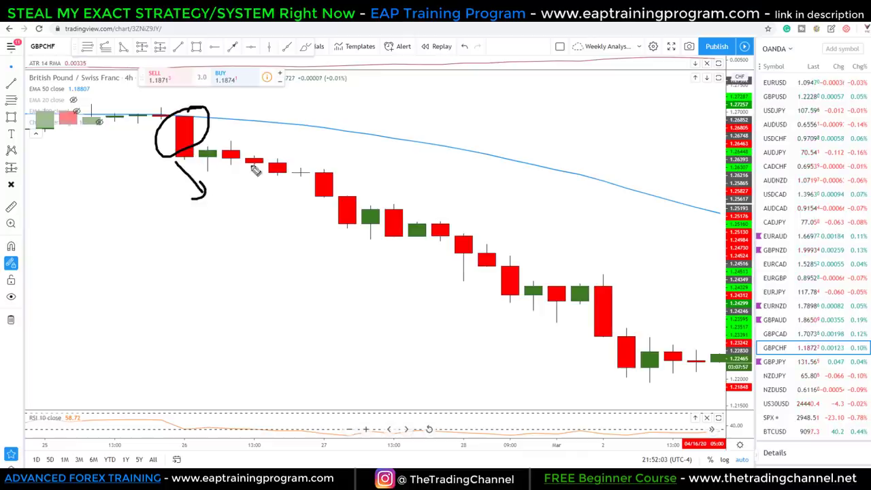
{"action": "mouse_move", "coordinate": [324, 196]}
{"action": "left_mouse_down"}
{"action": "mouse_move", "coordinate": [316, 199]}
{"action": "mouse_move", "coordinate": [329, 203]}
{"action": "mouse_move", "coordinate": [327, 215]}
{"action": "left_mouse_up"}
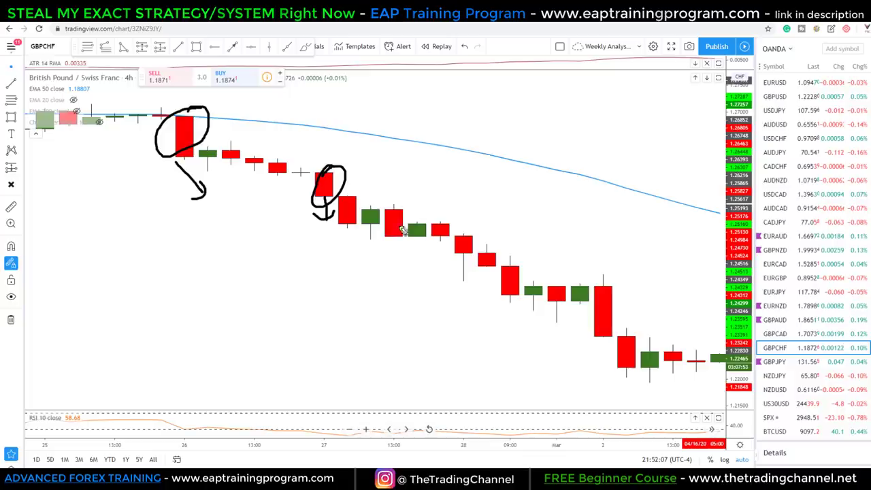
{"action": "mouse_move", "coordinate": [402, 203]}
{"action": "left_mouse_down"}
{"action": "mouse_move", "coordinate": [404, 252]}
{"action": "mouse_move", "coordinate": [414, 267]}
{"action": "mouse_move", "coordinate": [424, 253]}
{"action": "left_mouse_up"}
{"action": "mouse_move", "coordinate": [506, 247]}
{"action": "left_mouse_down"}
{"action": "mouse_move", "coordinate": [476, 275]}
{"action": "mouse_move", "coordinate": [501, 297]}
{"action": "mouse_move", "coordinate": [498, 288]}
{"action": "left_mouse_up"}
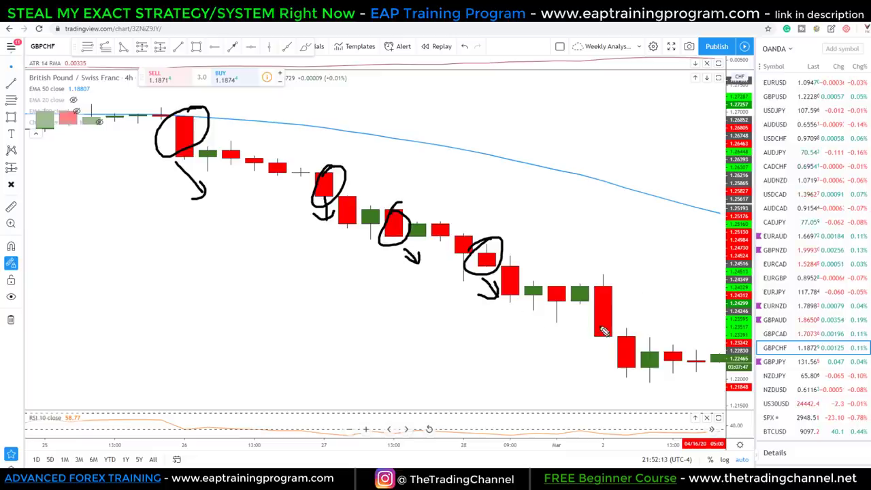
{"action": "left_click_drag", "start_coordinate": [612, 270], "coordinate": [633, 296]}
{"action": "mouse_move", "coordinate": [610, 345]}
{"action": "left_mouse_down"}
{"action": "mouse_move", "coordinate": [616, 371]}
{"action": "mouse_move", "coordinate": [633, 367]}
{"action": "left_mouse_up"}
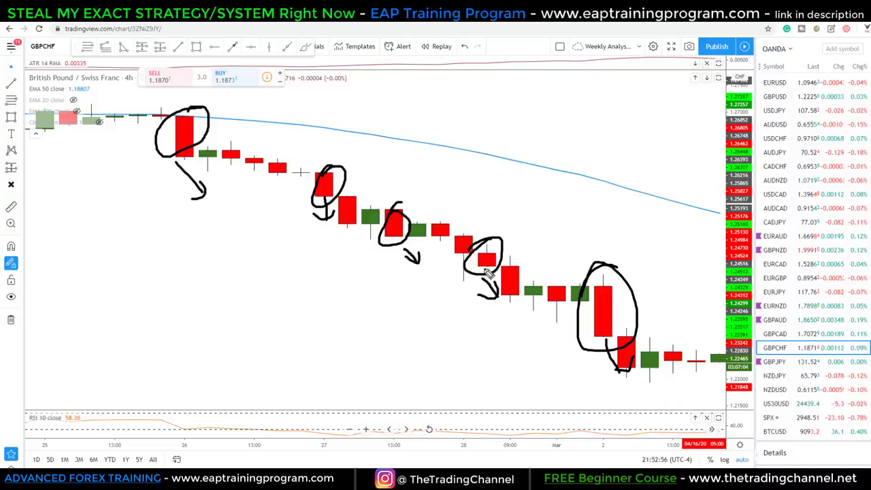
Draw one more rising stroke, then remove all hand-drawn marks from the GBPCHF chart
{"action": "mouse_move", "coordinate": [492, 272]}
{"action": "left_mouse_down"}
{"action": "mouse_move", "coordinate": [524, 224]}
{"action": "mouse_move", "coordinate": [526, 239]}
{"action": "left_mouse_up"}
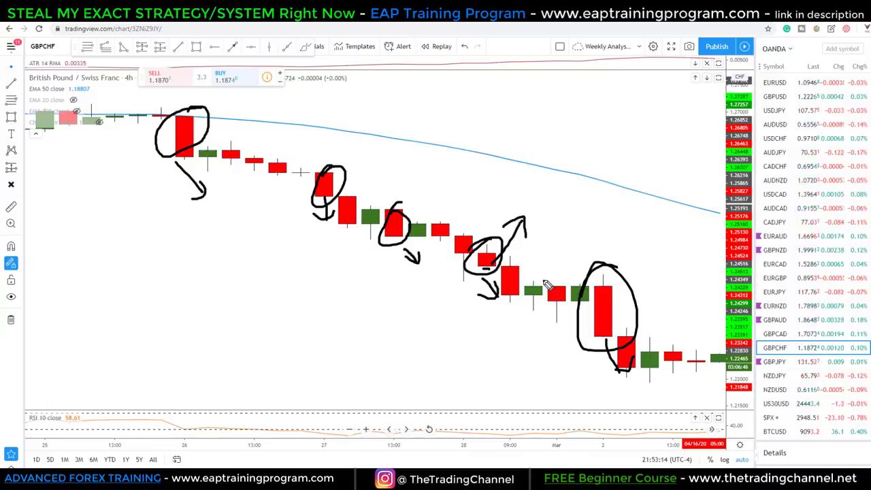
{"action": "key", "text": "Escape"}
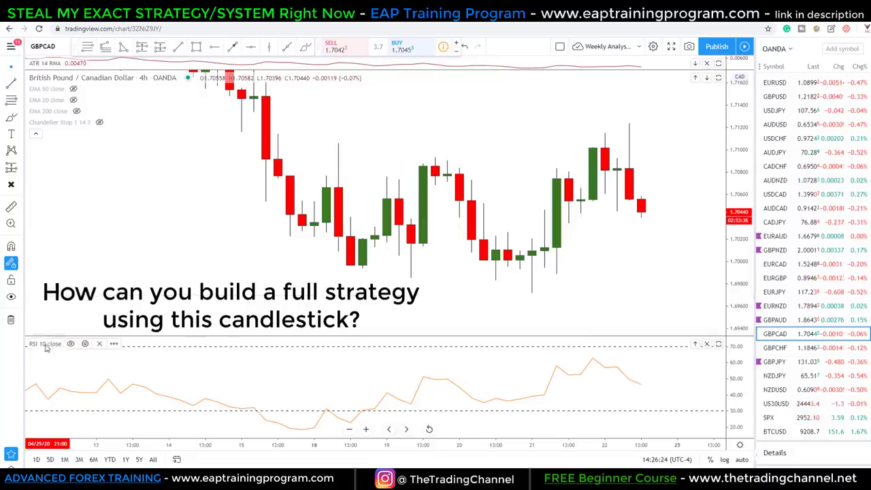
{"action": "left_click", "coordinate": [84, 344]}
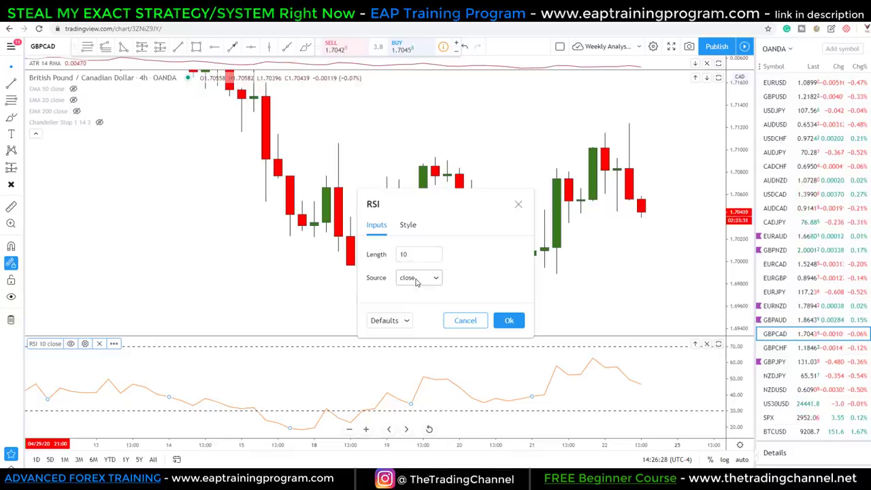
{"action": "left_click", "coordinate": [509, 321]}
{"action": "left_click_drag", "start_coordinate": [448, 298], "coordinate": [466, 295]}
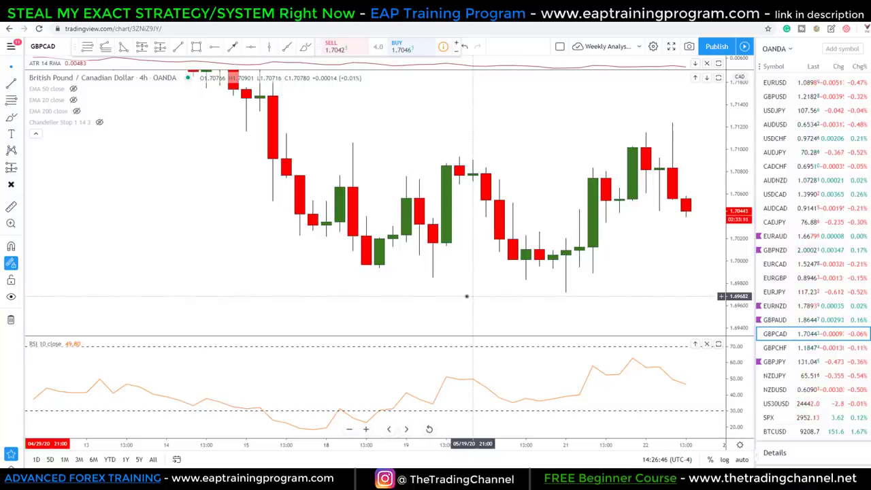
{"action": "scroll", "coordinate": [360, 301], "scroll_direction": "down", "scroll_amount": 2}
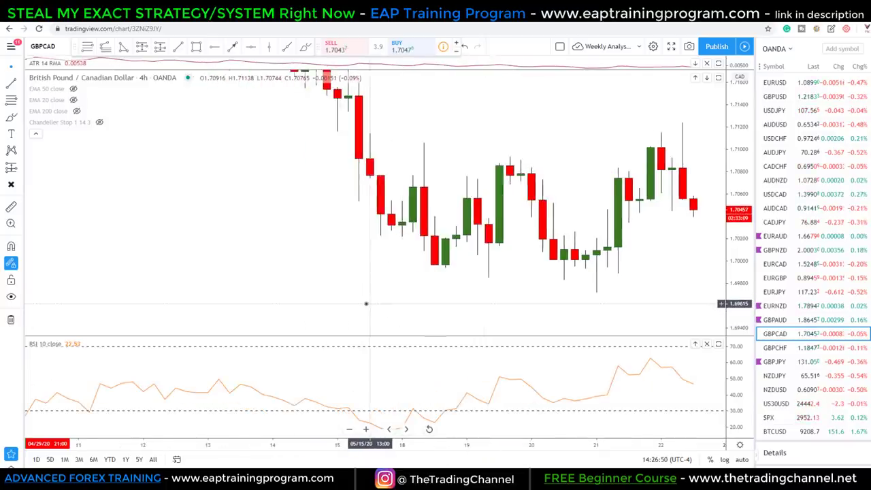
{"action": "scroll", "coordinate": [363, 299], "scroll_direction": "up", "scroll_amount": 2}
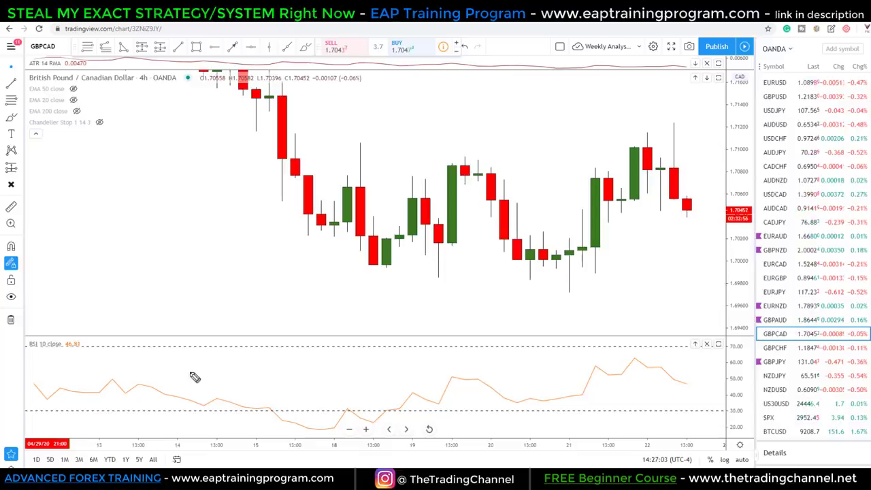
{"action": "left_click_drag", "start_coordinate": [231, 401], "coordinate": [279, 416]}
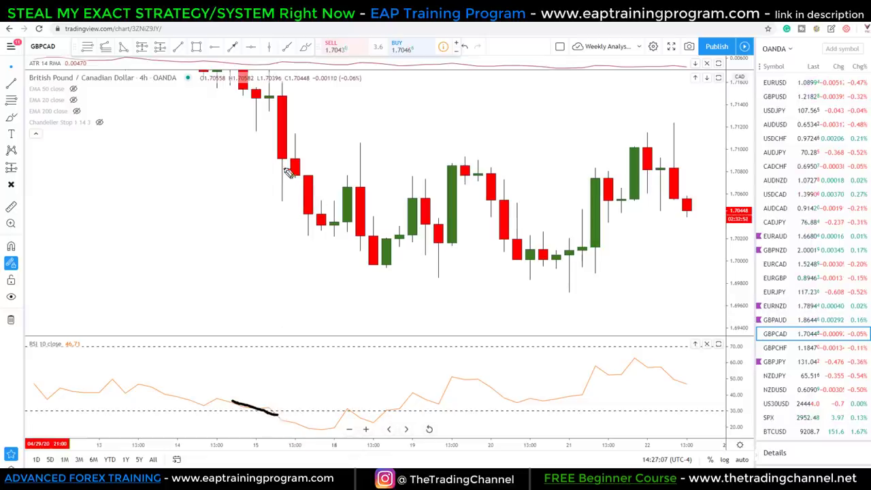
{"action": "left_click_drag", "start_coordinate": [281, 165], "coordinate": [287, 268]}
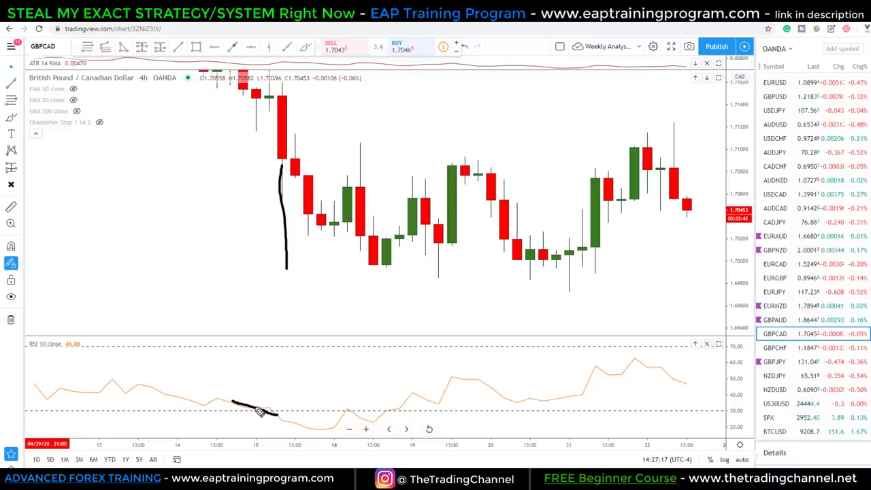
{"action": "left_click_drag", "start_coordinate": [267, 412], "coordinate": [292, 422]}
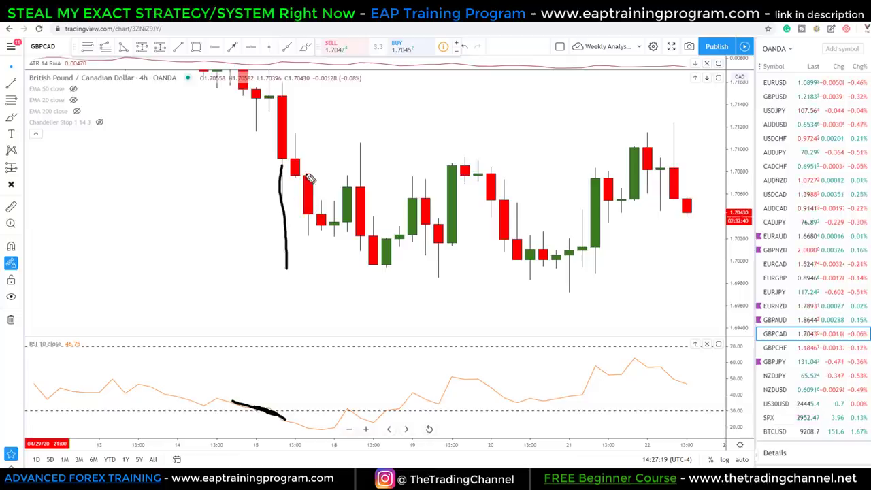
{"action": "mouse_move", "coordinate": [306, 162]}
{"action": "left_mouse_down"}
{"action": "mouse_move", "coordinate": [322, 198]}
{"action": "mouse_move", "coordinate": [334, 198]}
{"action": "left_mouse_up"}
{"action": "left_click_drag", "start_coordinate": [343, 162], "coordinate": [347, 167]}
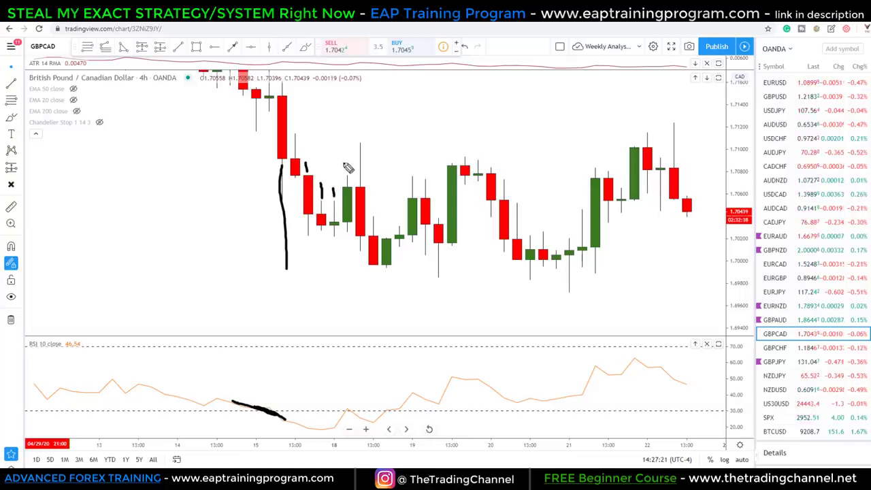
{"action": "left_click_drag", "start_coordinate": [359, 133], "coordinate": [360, 139]}
{"action": "left_click_drag", "start_coordinate": [371, 205], "coordinate": [389, 229]}
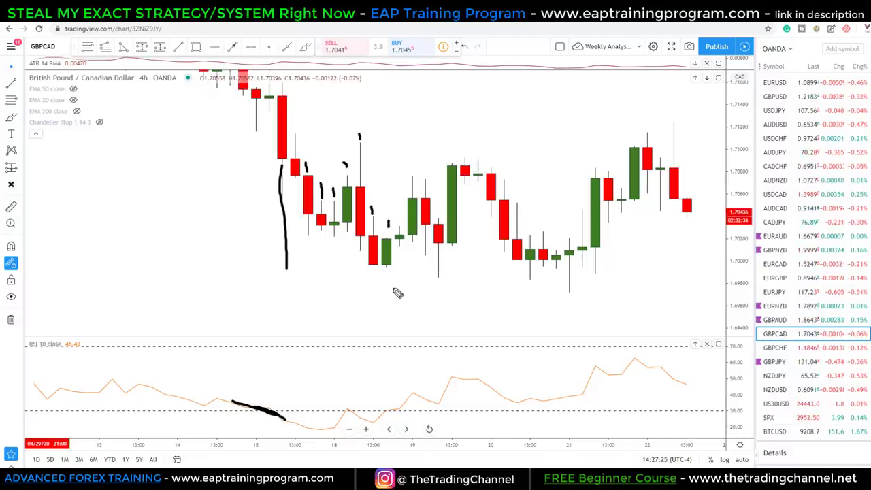
{"action": "mouse_move", "coordinate": [404, 235]}
{"action": "left_mouse_down"}
{"action": "mouse_move", "coordinate": [373, 237]}
{"action": "mouse_move", "coordinate": [381, 274]}
{"action": "mouse_move", "coordinate": [410, 263]}
{"action": "mouse_move", "coordinate": [406, 238]}
{"action": "left_mouse_up"}
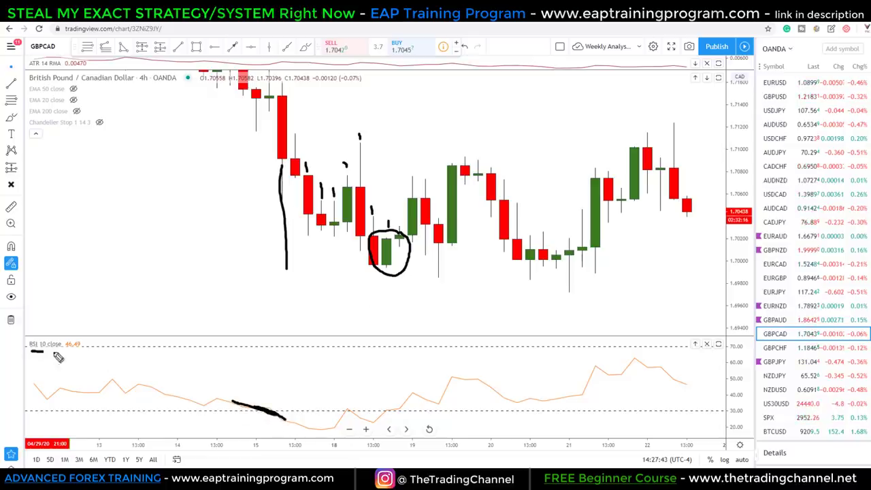
{"action": "left_click_drag", "start_coordinate": [58, 357], "coordinate": [62, 359]}
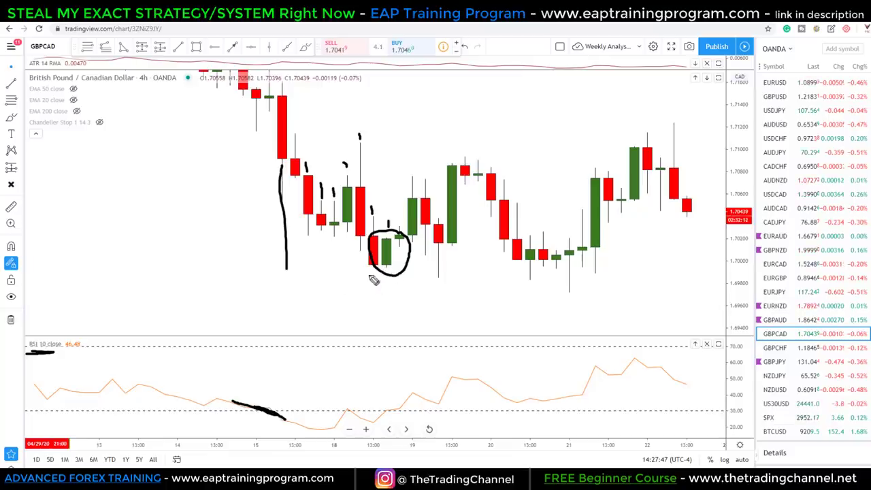
{"action": "left_click_drag", "start_coordinate": [355, 287], "coordinate": [426, 268]}
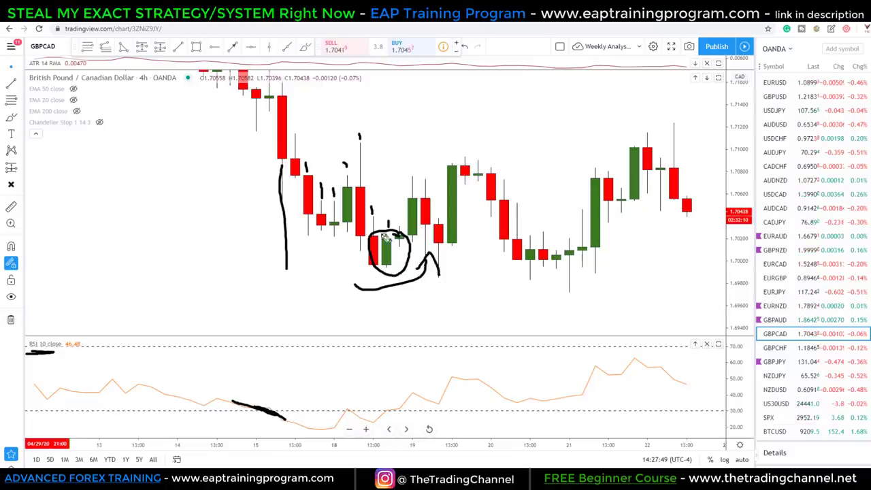
{"action": "left_click_drag", "start_coordinate": [386, 237], "coordinate": [409, 275]}
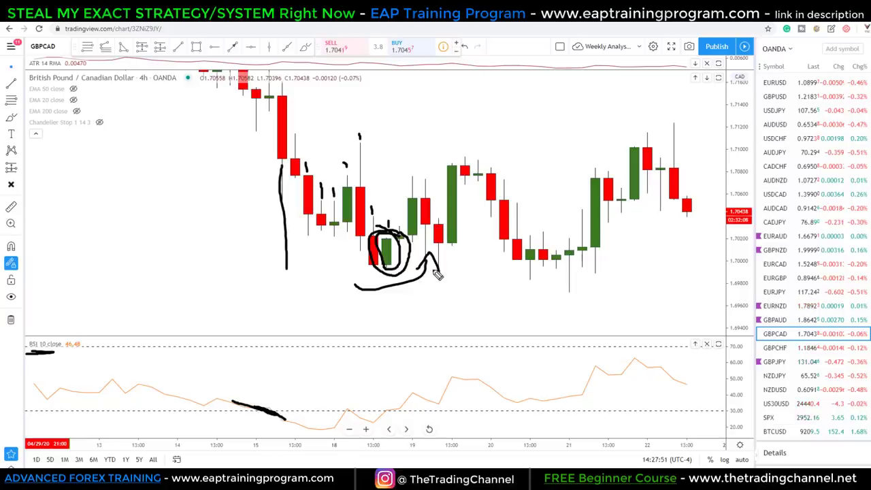
{"action": "key", "text": "e"}
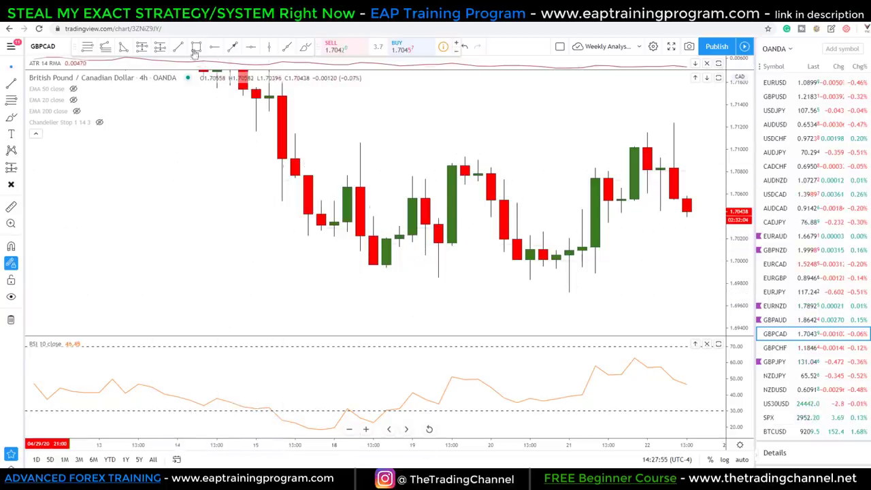
{"action": "left_click", "coordinate": [160, 46]}
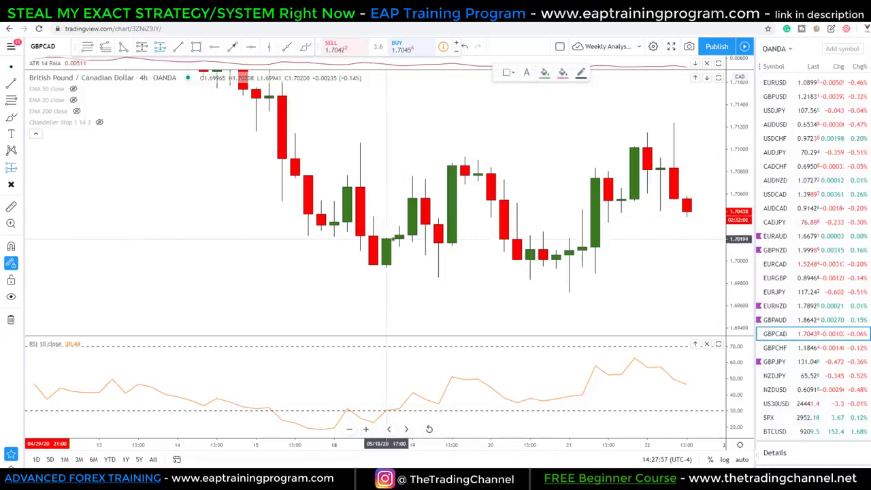
{"action": "left_click", "coordinate": [398, 238]}
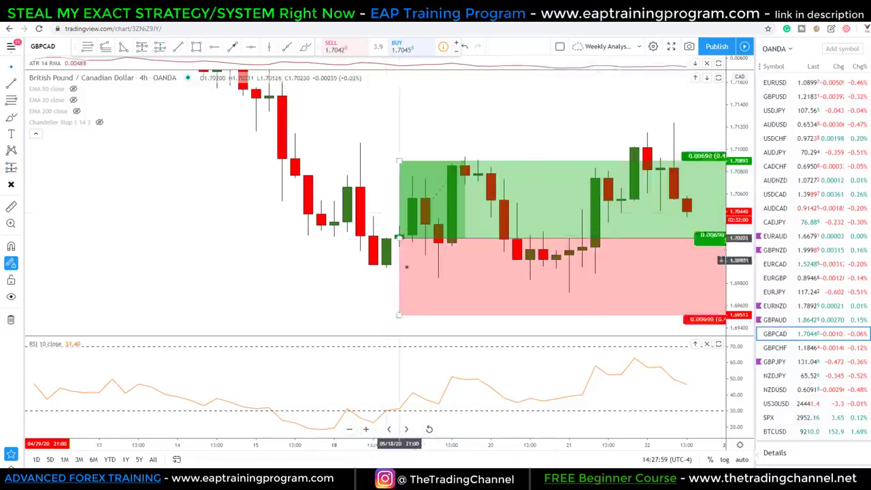
{"action": "scroll", "coordinate": [320, 282], "scroll_direction": "down", "scroll_amount": 3}
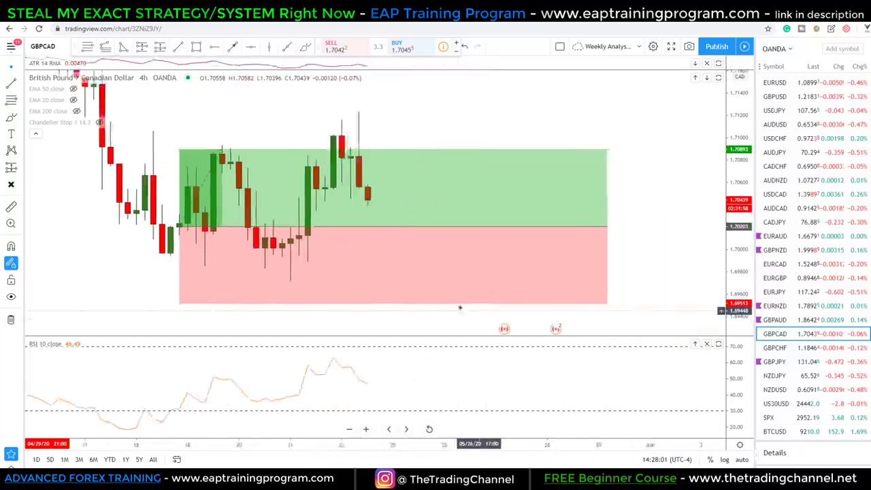
{"action": "left_click", "coordinate": [584, 229]}
{"action": "left_click_drag", "start_coordinate": [584, 229], "coordinate": [244, 222]}
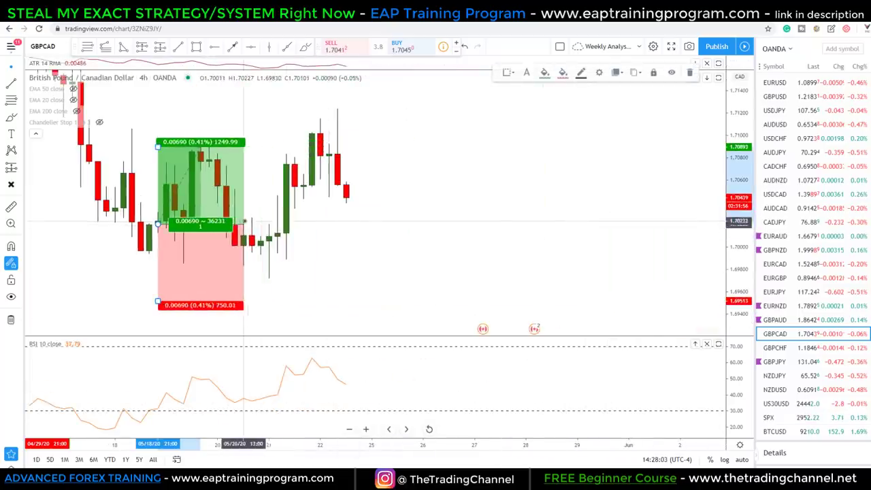
{"action": "left_click_drag", "start_coordinate": [372, 269], "coordinate": [606, 273]}
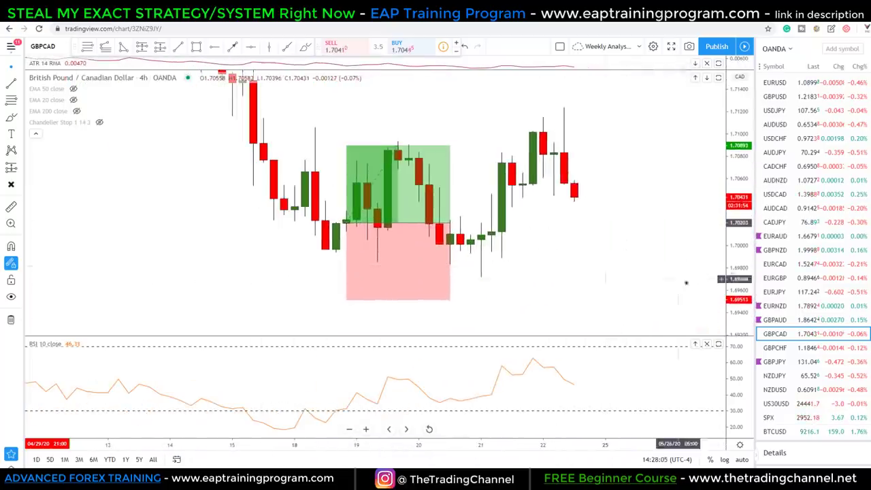
{"action": "left_click_drag", "start_coordinate": [738, 265], "coordinate": [738, 224]}
{"action": "left_click", "coordinate": [347, 290]}
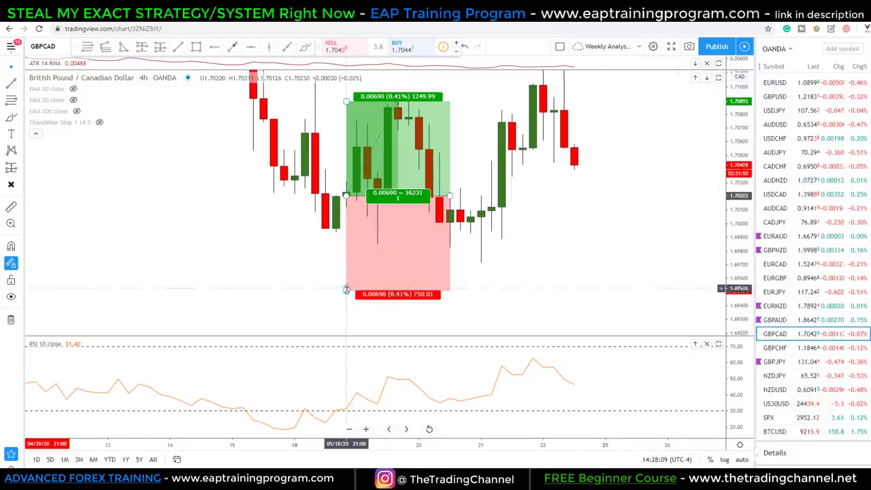
{"action": "mouse_move", "coordinate": [346, 290]}
{"action": "left_mouse_down"}
{"action": "mouse_move", "coordinate": [346, 232]}
{"action": "mouse_move", "coordinate": [348, 249]}
{"action": "left_mouse_up"}
{"action": "left_click", "coordinate": [383, 274]}
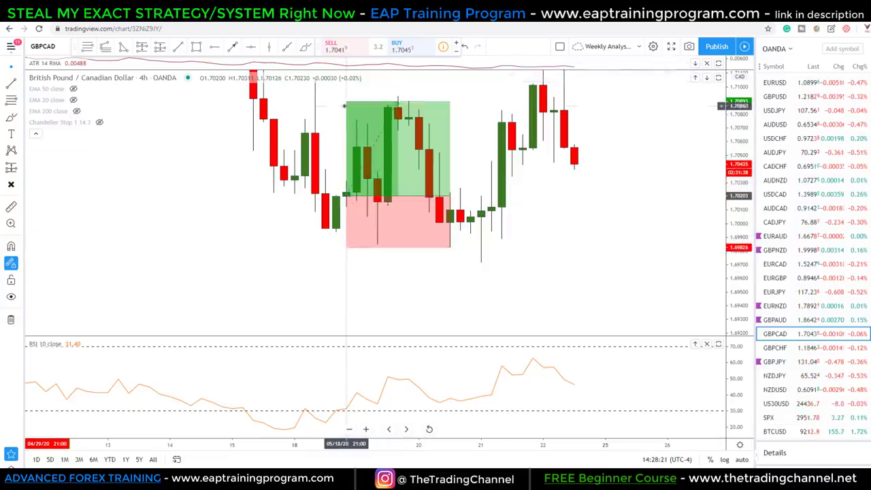
{"action": "mouse_move", "coordinate": [346, 100]}
{"action": "left_mouse_down"}
{"action": "mouse_move", "coordinate": [346, 123]}
{"action": "mouse_move", "coordinate": [362, 114]}
{"action": "left_mouse_up"}
{"action": "left_click", "coordinate": [306, 170]}
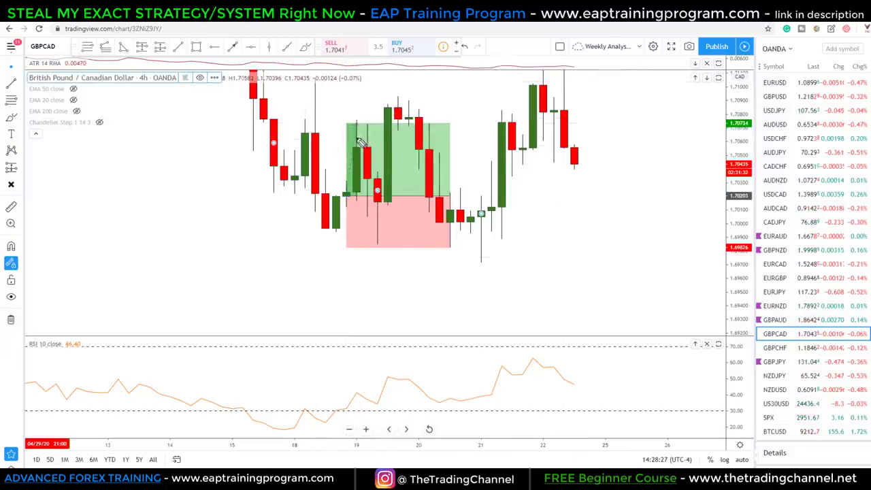
{"action": "left_click", "coordinate": [408, 165]}
{"action": "right_click", "coordinate": [413, 166]}
{"action": "left_click", "coordinate": [455, 290]}
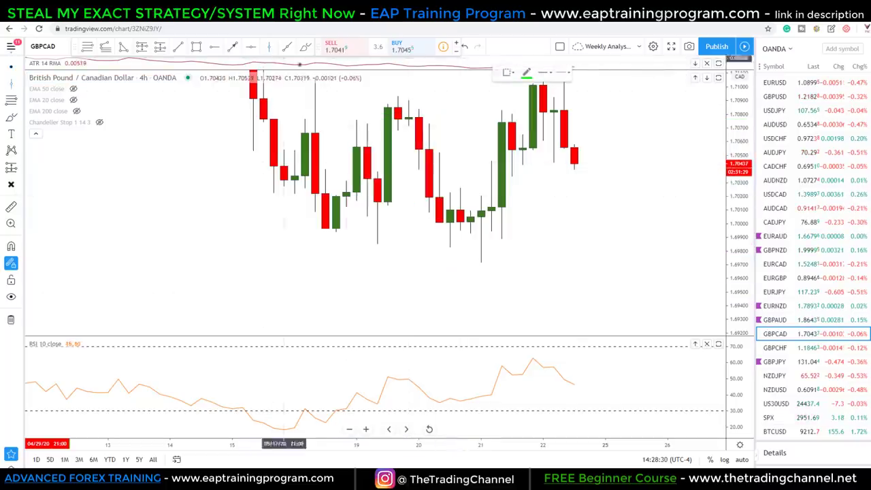
Zoom out to the full GBPCAD 4h trade history, fit the price scale and collapse the RSI pane
{"action": "left_click", "coordinate": [336, 165]}
{"action": "scroll", "coordinate": [426, 196], "scroll_direction": "down", "scroll_amount": 5}
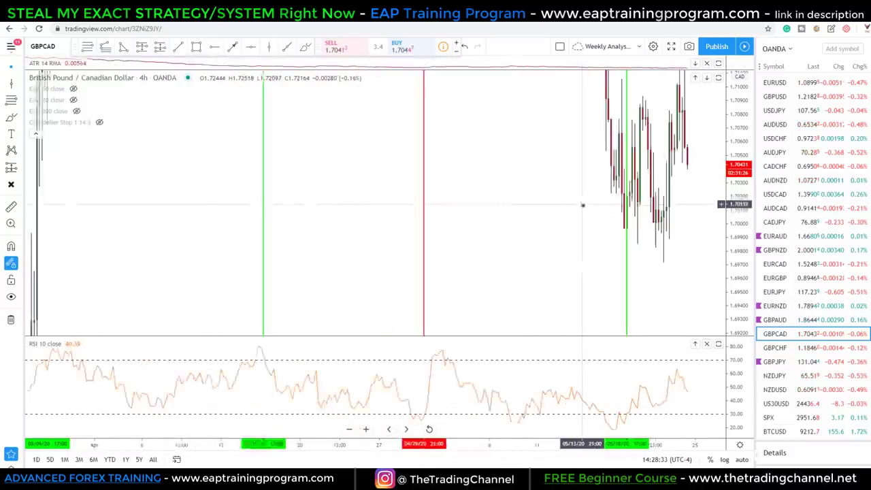
{"action": "left_click_drag", "start_coordinate": [751, 146], "coordinate": [749, 177]}
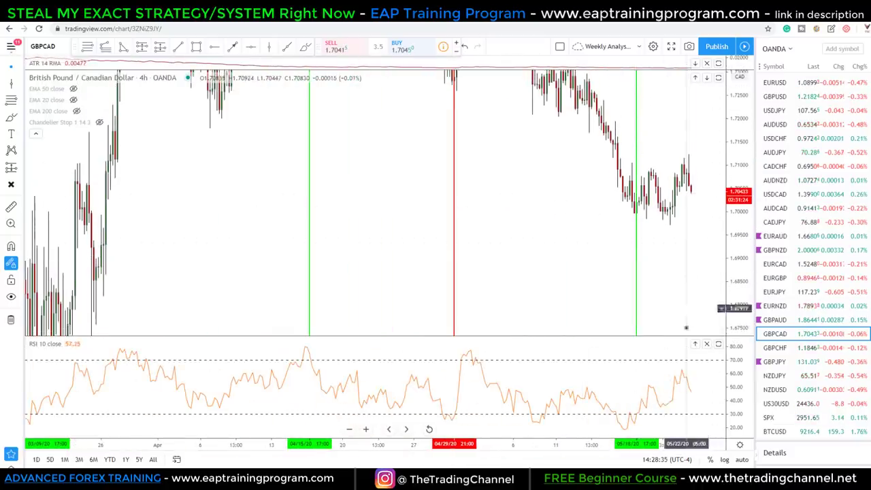
{"action": "left_click_drag", "start_coordinate": [653, 336], "coordinate": [633, 424]}
{"action": "scroll", "coordinate": [623, 374], "scroll_direction": "down", "scroll_amount": 10}
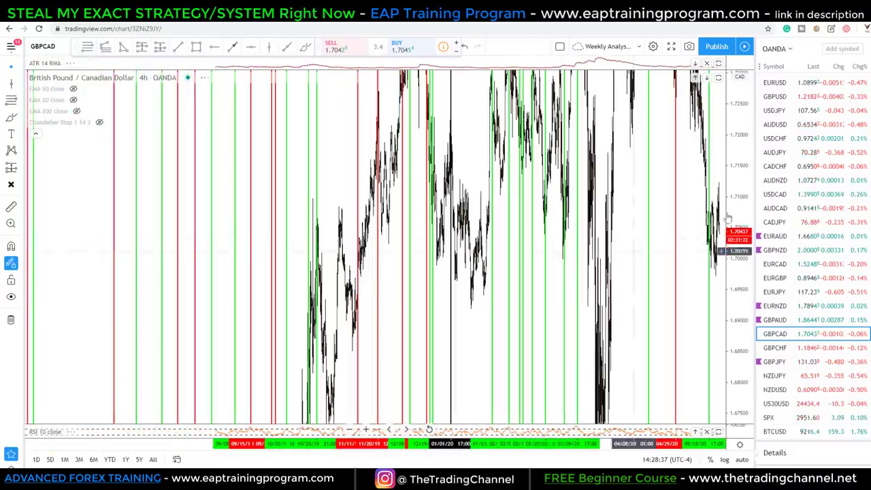
{"action": "mouse_move", "coordinate": [735, 268]}
{"action": "left_mouse_down"}
{"action": "mouse_move", "coordinate": [735, 276]}
{"action": "mouse_move", "coordinate": [737, 261]}
{"action": "left_mouse_up"}
{"action": "scroll", "coordinate": [669, 276], "scroll_direction": "down", "scroll_amount": 6}
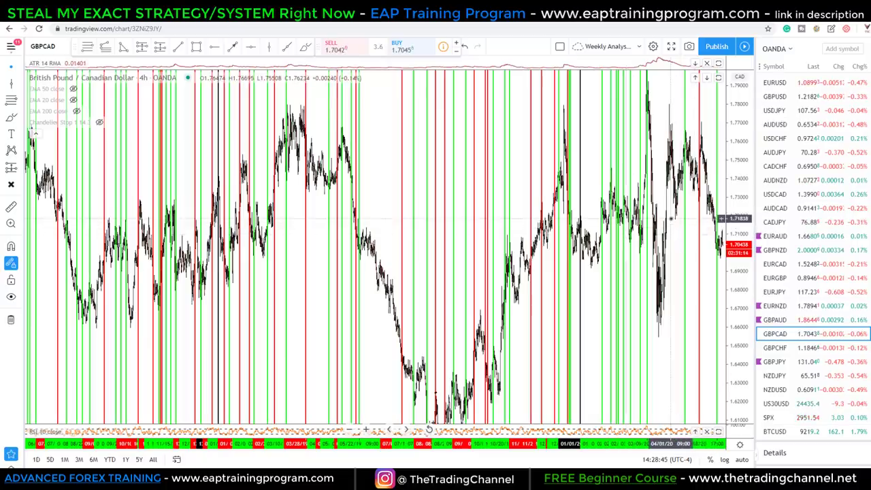
{"action": "scroll", "coordinate": [395, 179], "scroll_direction": "left", "scroll_amount": 5}
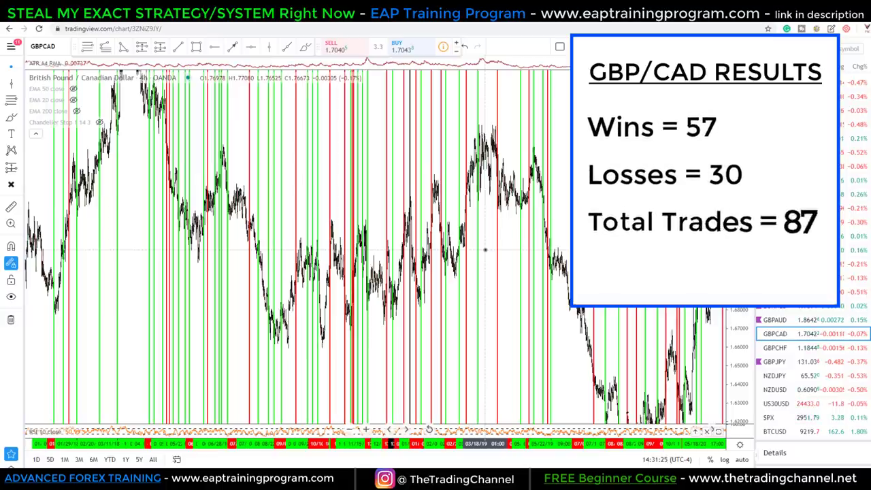
Pan and zoom the GBPCAD chart toward the more recent bars
{"action": "left_click_drag", "start_coordinate": [485, 250], "coordinate": [330, 249]}
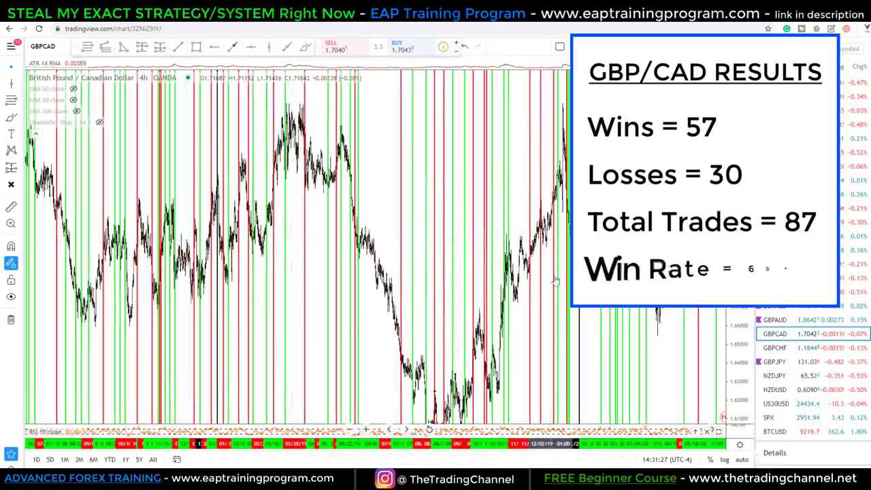
{"action": "left_click_drag", "start_coordinate": [579, 289], "coordinate": [518, 272]}
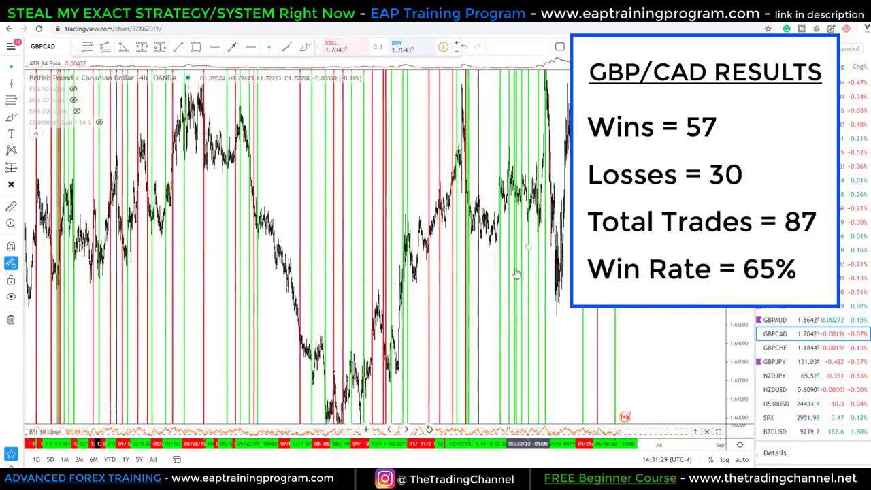
{"action": "scroll", "coordinate": [520, 272], "scroll_direction": "up", "scroll_amount": 5}
{"action": "scroll", "coordinate": [520, 272], "scroll_direction": "up", "scroll_amount": 5}
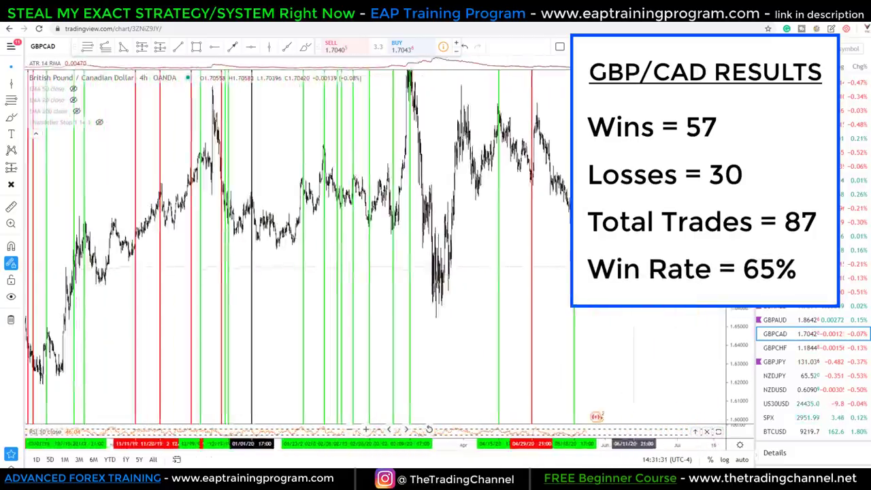
{"action": "scroll", "coordinate": [520, 272], "scroll_direction": "up", "scroll_amount": 3}
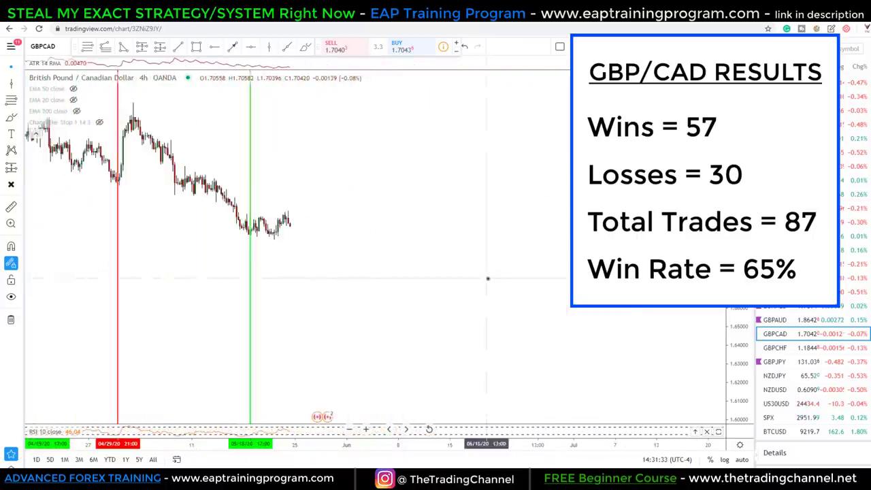
{"action": "left_click_drag", "start_coordinate": [481, 280], "coordinate": [575, 323]}
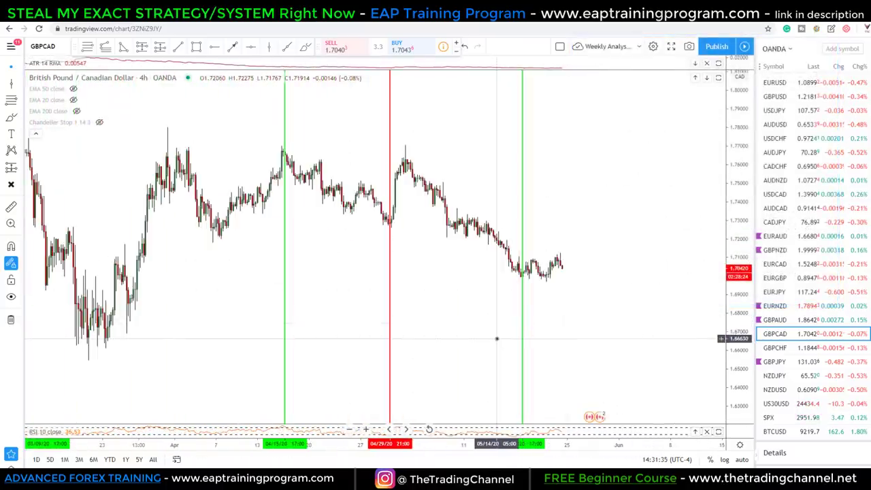
Expand the RSI pane and zoom in on the early-March 2020 candles
{"action": "left_click_drag", "start_coordinate": [578, 424], "coordinate": [576, 356]}
{"action": "left_click_drag", "start_coordinate": [531, 238], "coordinate": [657, 245]}
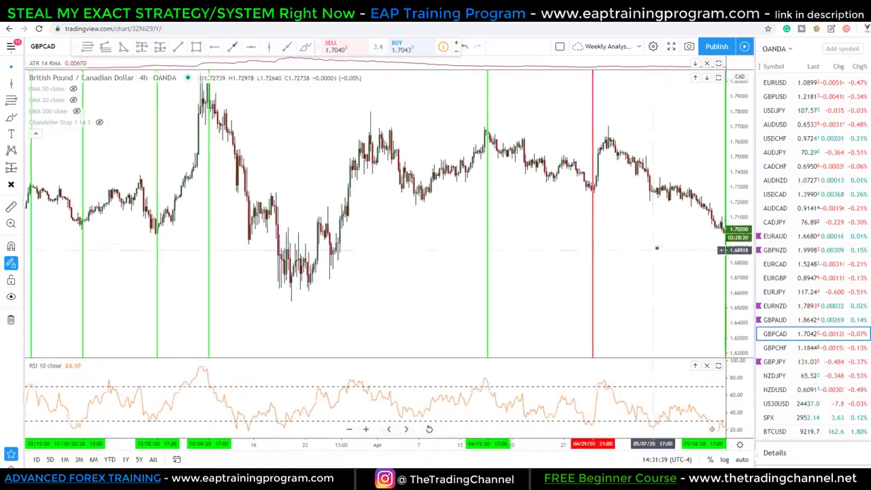
{"action": "scroll", "coordinate": [296, 138], "scroll_direction": "down", "scroll_amount": 5}
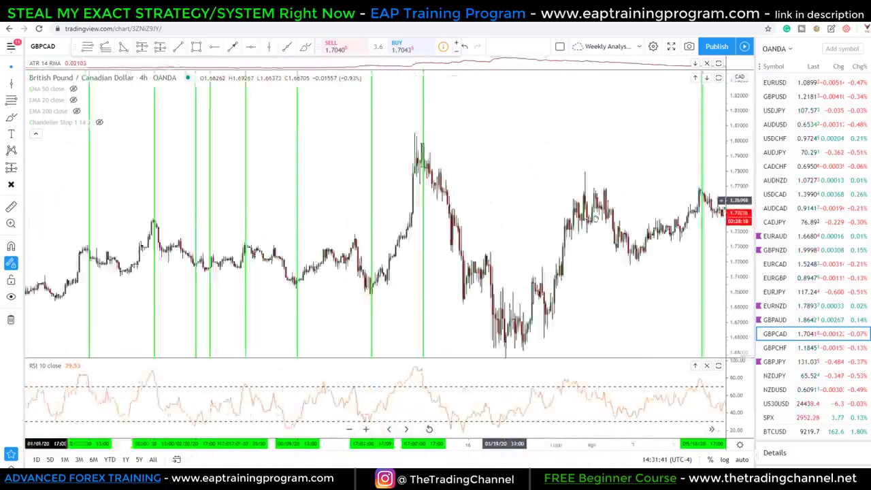
{"action": "scroll", "coordinate": [649, 243], "scroll_direction": "up", "scroll_amount": 10}
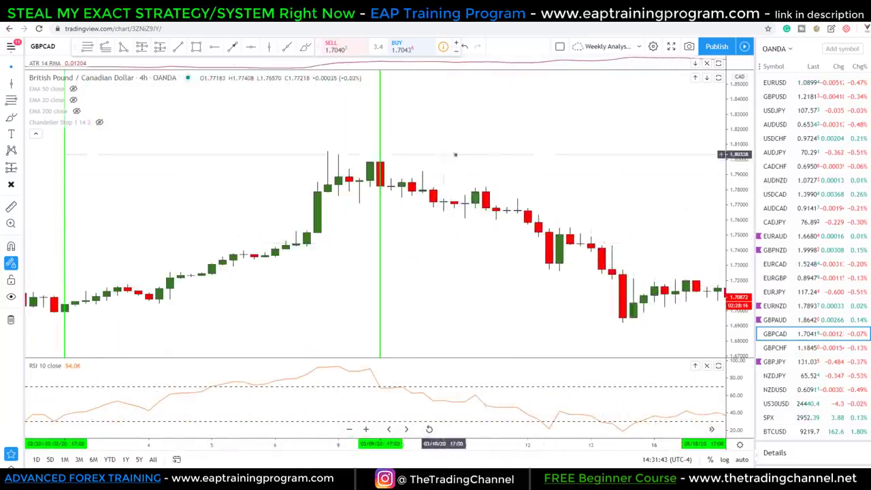
{"action": "scroll", "coordinate": [680, 259], "scroll_direction": "up", "scroll_amount": 2}
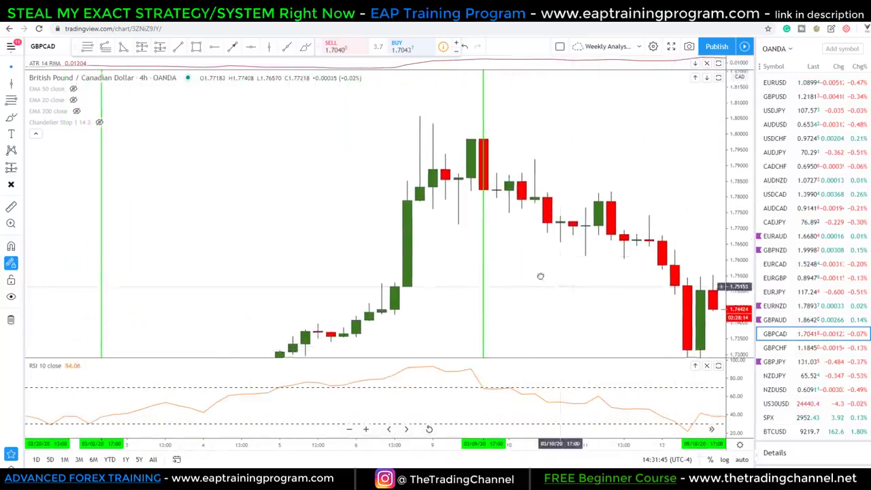
{"action": "left_click_drag", "start_coordinate": [538, 274], "coordinate": [511, 274]}
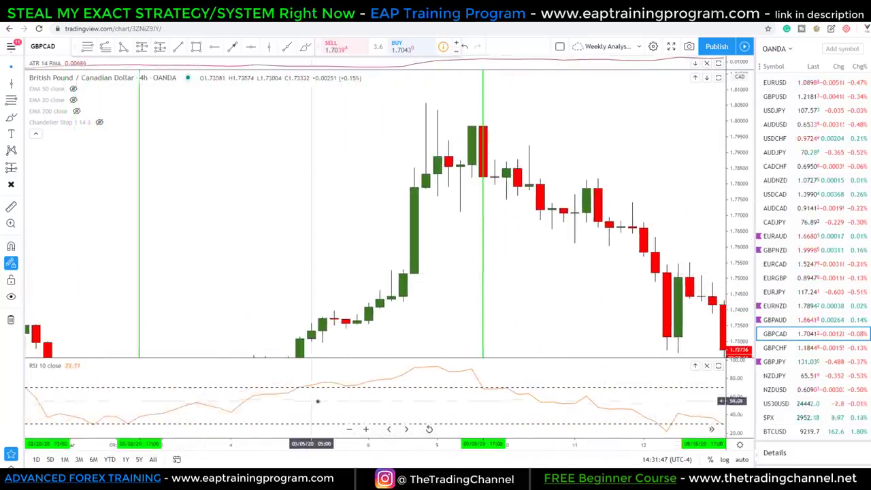
Brush strokes along the early-March rally, RSI line, small candles and peak tops, then dismiss them
{"action": "left_click_drag", "start_coordinate": [368, 321], "coordinate": [395, 265]}
{"action": "left_click_drag", "start_coordinate": [423, 210], "coordinate": [420, 178]}
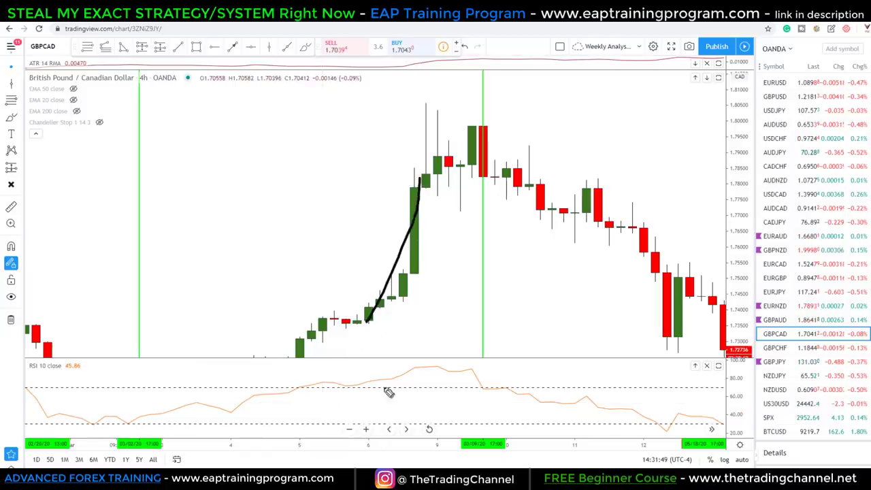
{"action": "left_click_drag", "start_coordinate": [305, 378], "coordinate": [310, 386]}
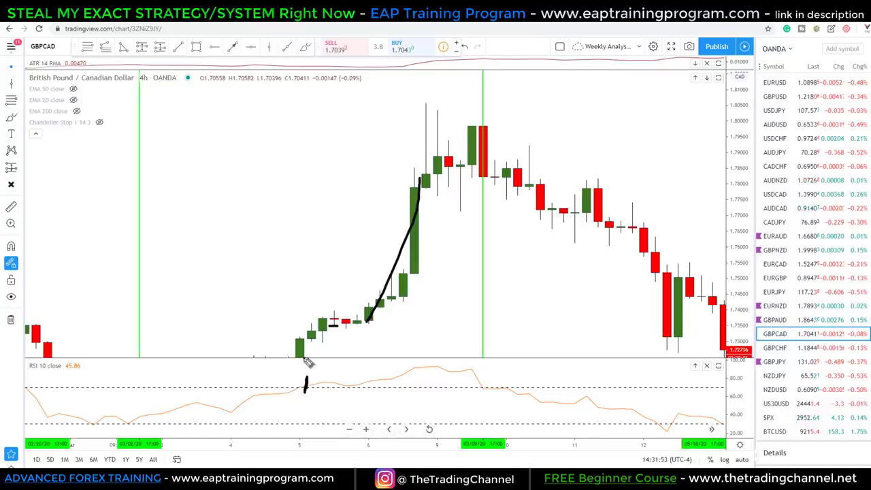
{"action": "left_click_drag", "start_coordinate": [333, 290], "coordinate": [332, 298]}
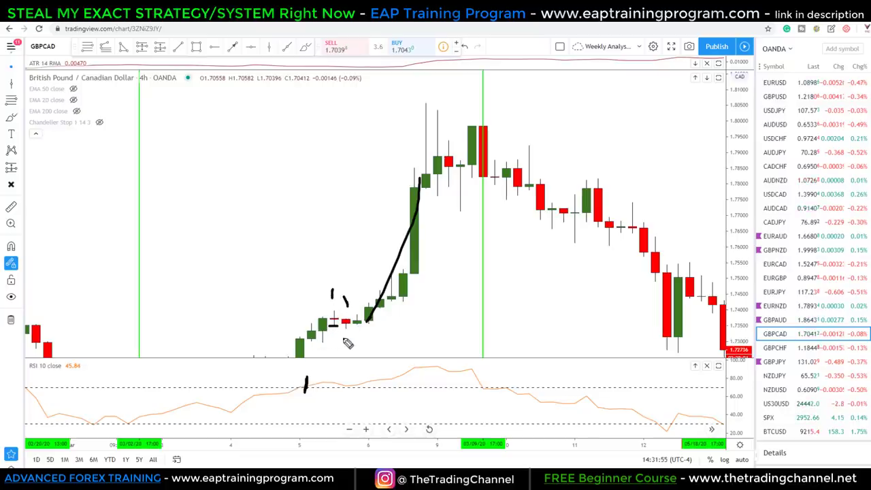
{"action": "left_click_drag", "start_coordinate": [343, 338], "coordinate": [356, 339]}
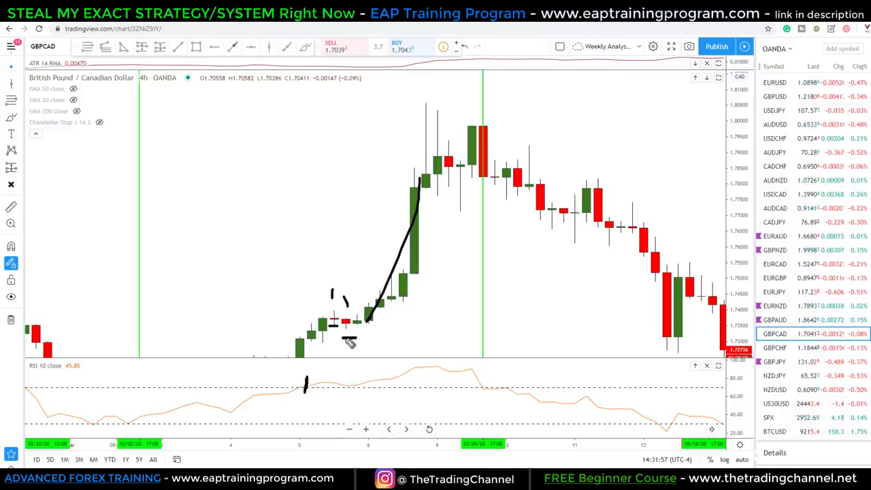
{"action": "left_click_drag", "start_coordinate": [448, 121], "coordinate": [451, 136]}
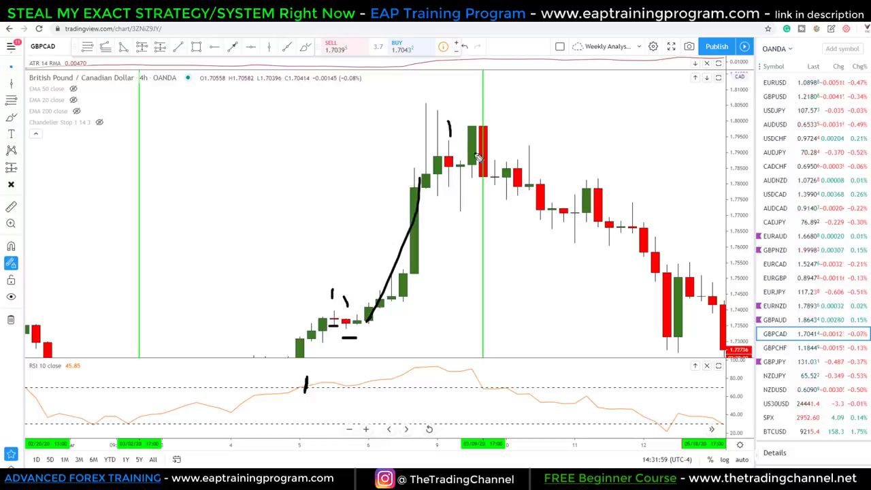
{"action": "key", "text": "Escape"}
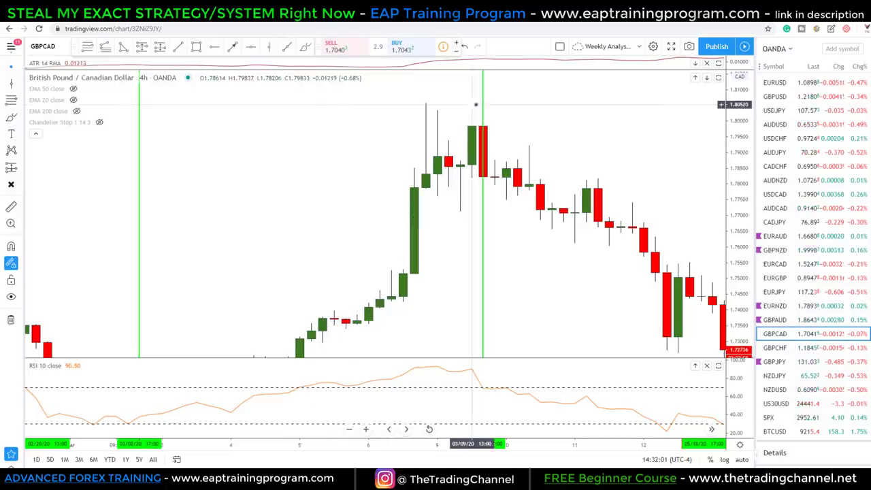
Sketch a curved arrow down from the peak, the RSI drop from overbought, and lines across the highs
{"action": "left_click_drag", "start_coordinate": [482, 112], "coordinate": [540, 113]}
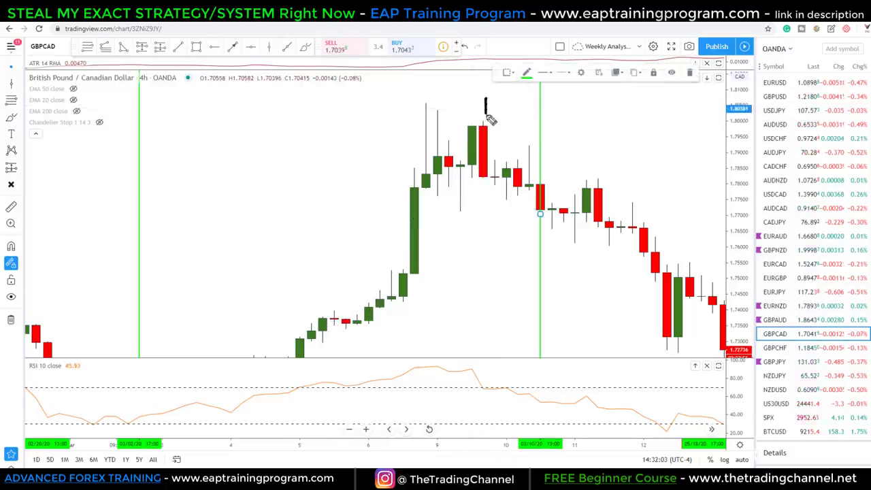
{"action": "mouse_move", "coordinate": [490, 189]}
{"action": "left_mouse_down"}
{"action": "mouse_move", "coordinate": [565, 304]}
{"action": "mouse_move", "coordinate": [569, 297]}
{"action": "left_mouse_up"}
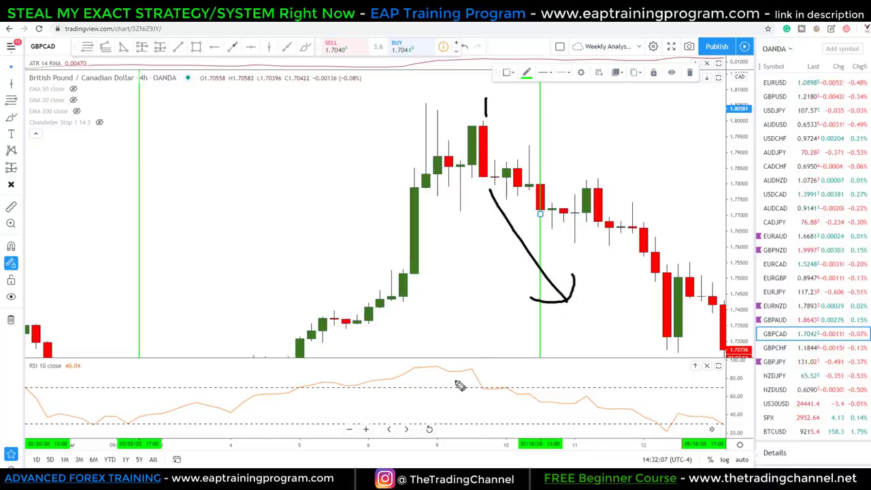
{"action": "left_click_drag", "start_coordinate": [486, 370], "coordinate": [505, 419]}
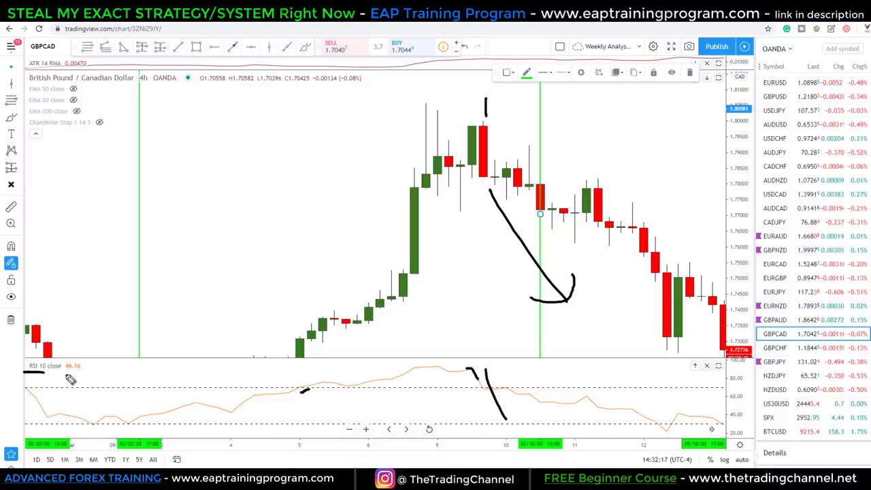
{"action": "left_click_drag", "start_coordinate": [68, 375], "coordinate": [73, 374]}
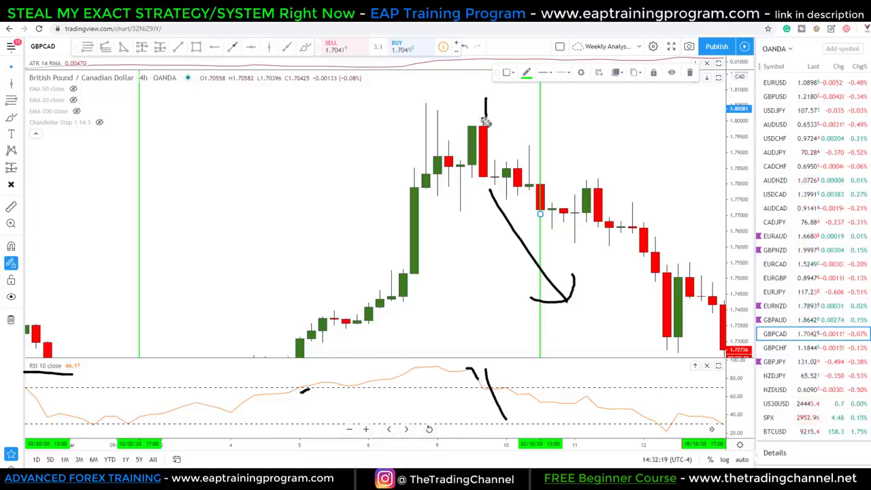
{"action": "mouse_move", "coordinate": [488, 115]}
{"action": "left_mouse_down"}
{"action": "mouse_move", "coordinate": [476, 191]}
{"action": "mouse_move", "coordinate": [452, 133]}
{"action": "left_mouse_up"}
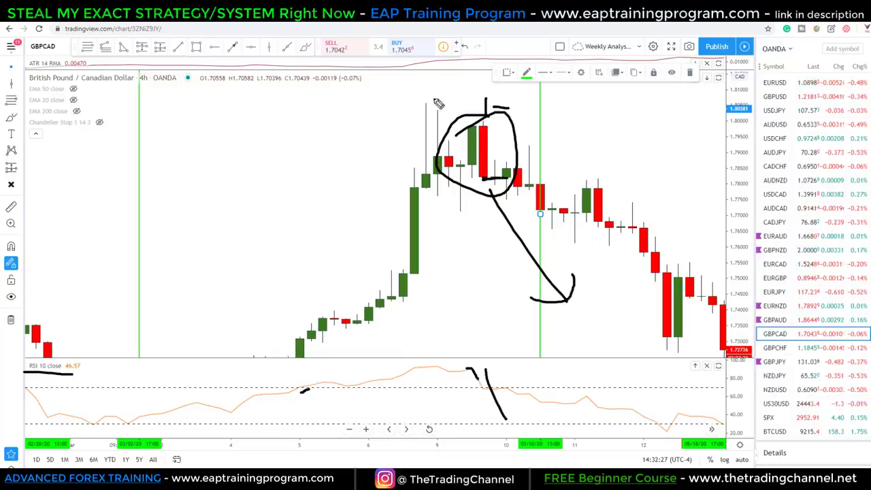
{"action": "left_click_drag", "start_coordinate": [439, 104], "coordinate": [424, 104]}
{"action": "mouse_move", "coordinate": [490, 105]}
{"action": "left_mouse_down"}
{"action": "mouse_move", "coordinate": [441, 102]}
{"action": "mouse_move", "coordinate": [529, 90]}
{"action": "left_mouse_up"}
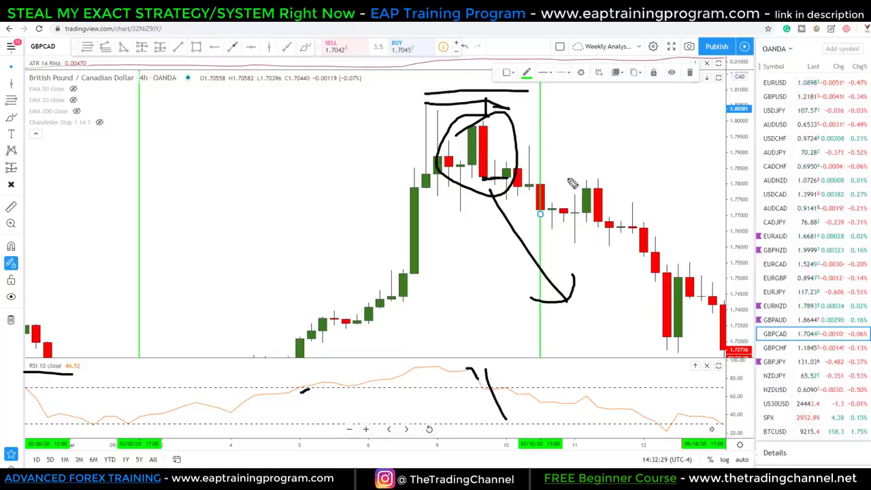
{"action": "left_click_drag", "start_coordinate": [490, 284], "coordinate": [564, 293]}
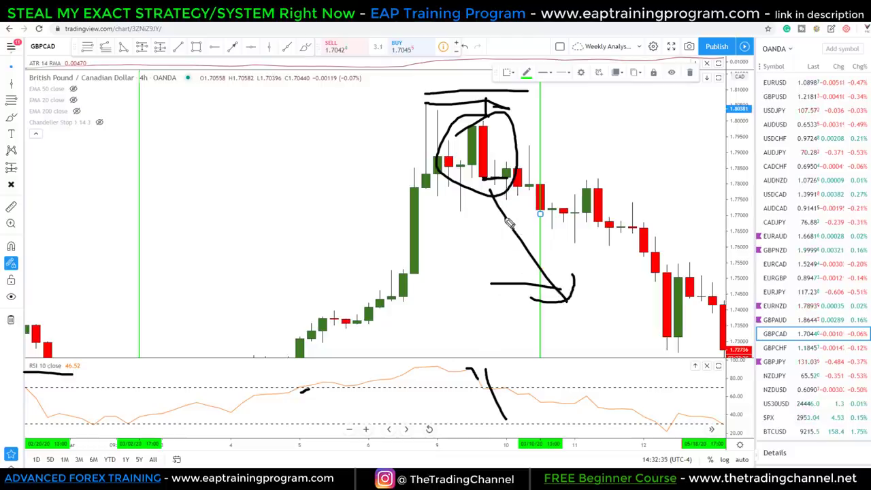
Clear all freehand drawings and zoom out to show candles through the mid-March drop near 1.69
{"action": "key", "text": "ctrl+alt+h"}
{"action": "scroll", "coordinate": [558, 252], "scroll_direction": "down", "scroll_amount": 3}
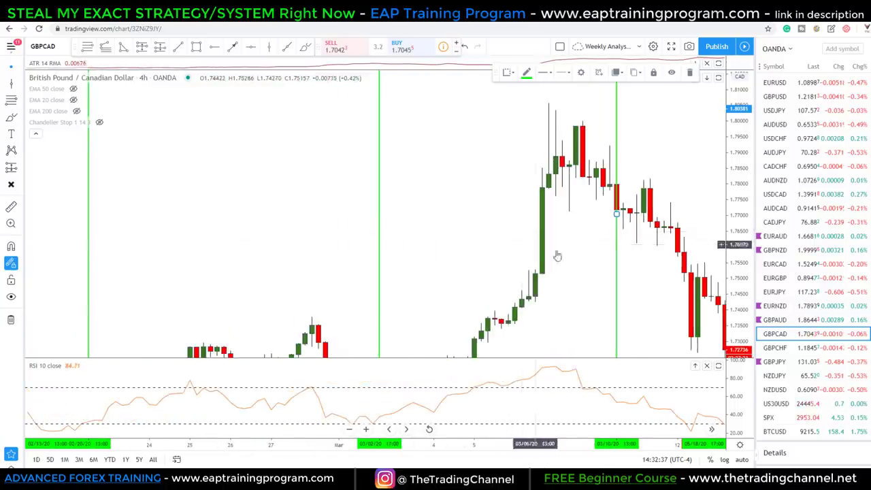
{"action": "left_click_drag", "start_coordinate": [558, 253], "coordinate": [611, 246]}
{"action": "left_click_drag", "start_coordinate": [738, 218], "coordinate": [739, 276]}
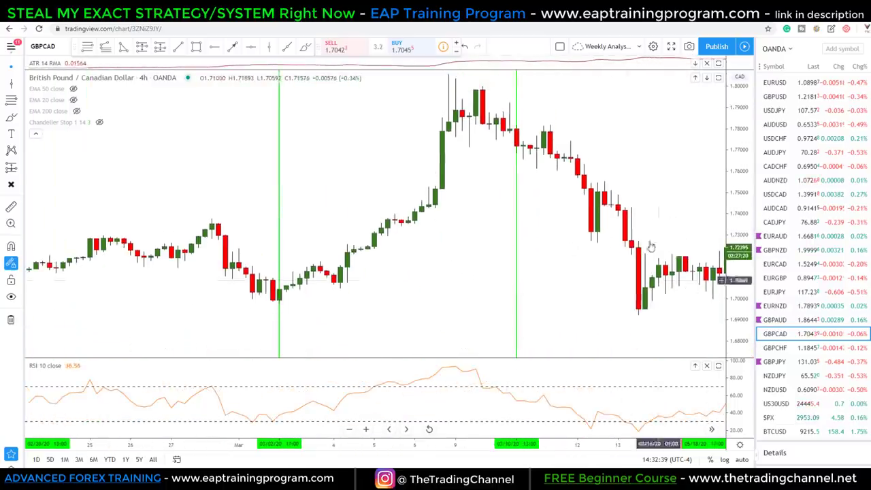